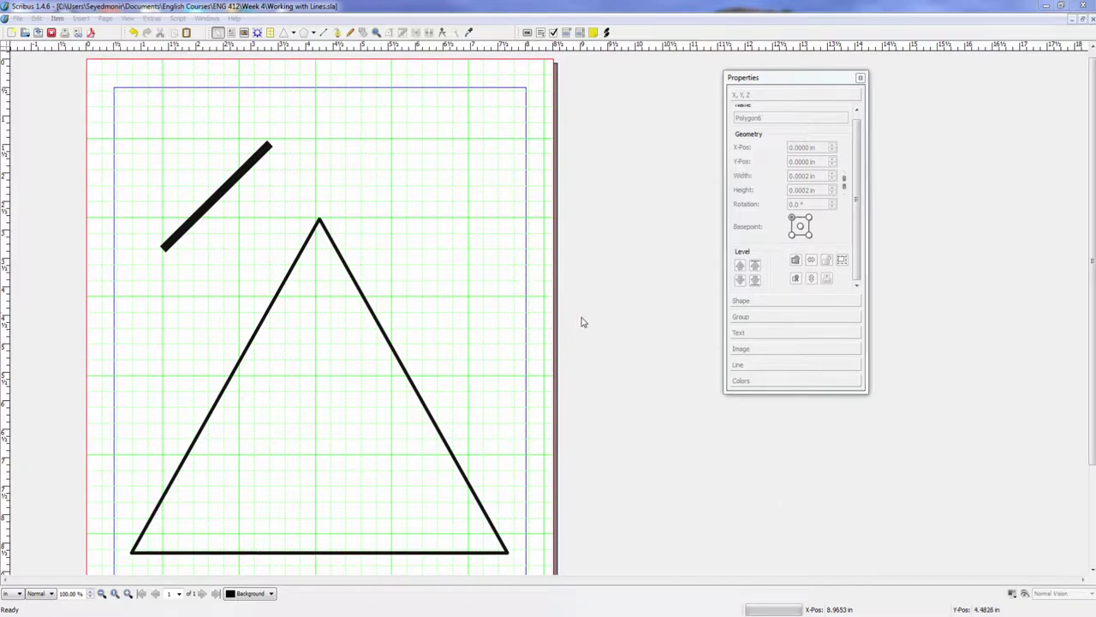
Try Square Cap endings on the thick diagonal line
left_click(240, 180)
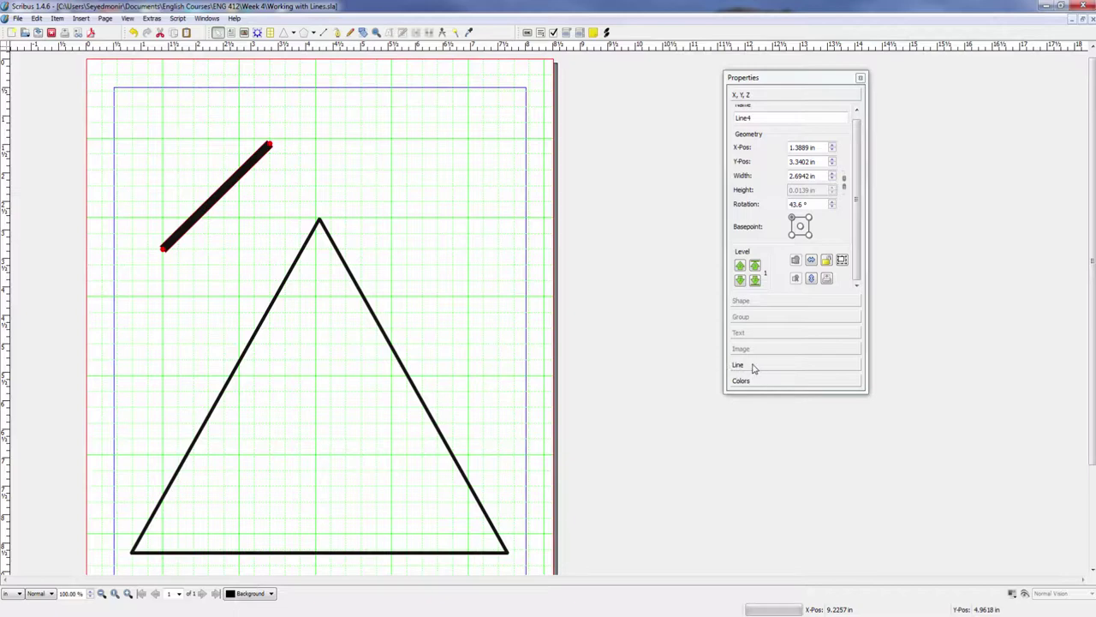
left_click(753, 365)
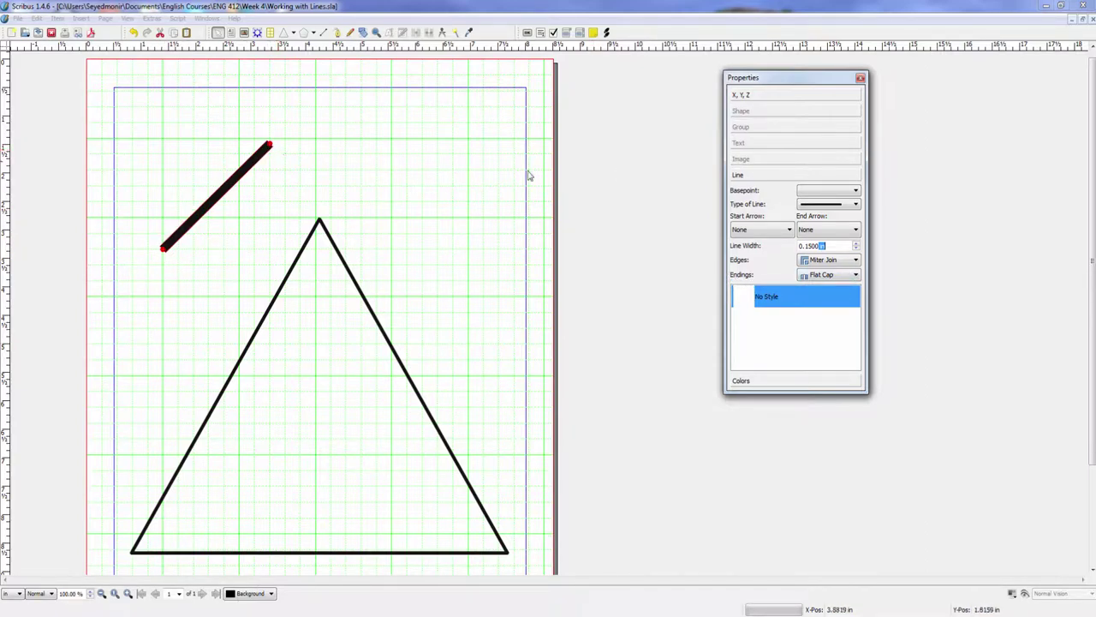
left_click(856, 275)
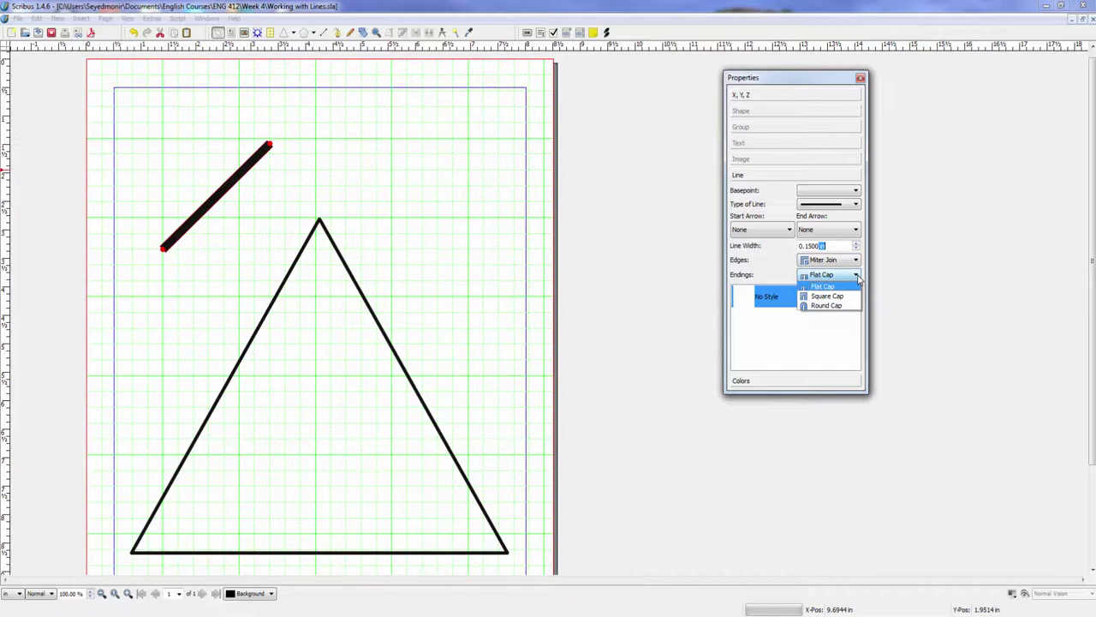
left_click(827, 296)
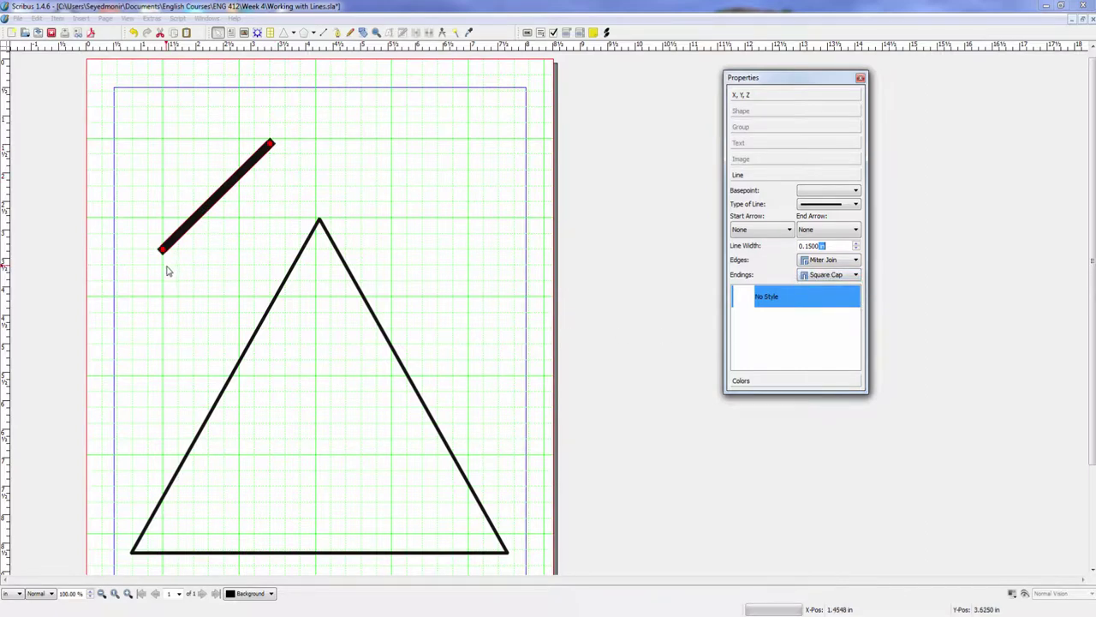
left_click(313, 185)
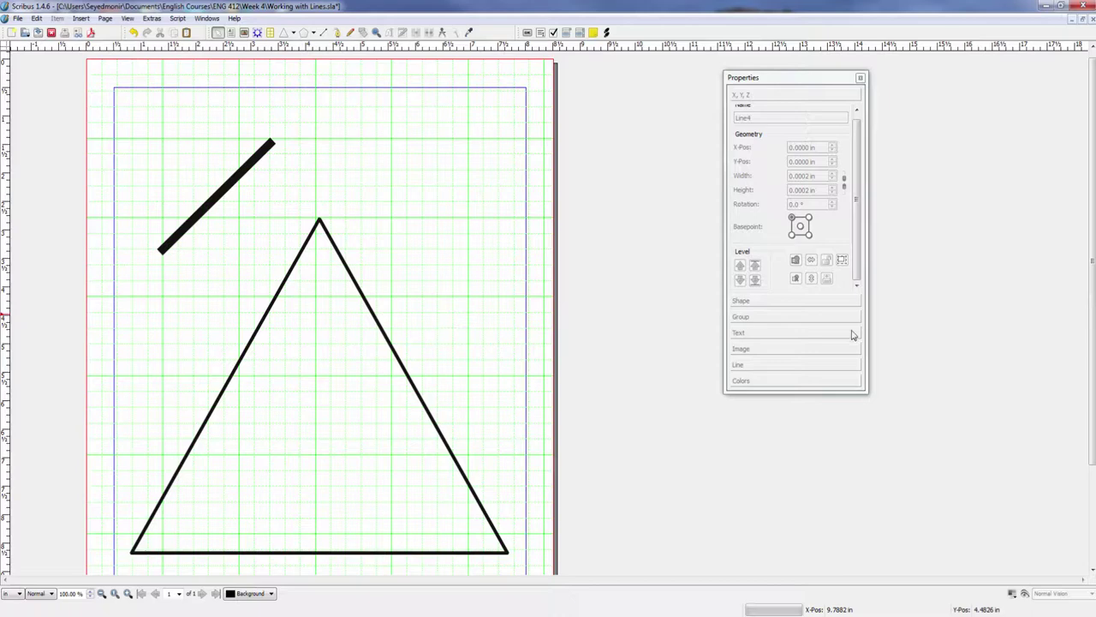
Switch the thick diagonal line's endings to Round Cap
left_click(235, 180)
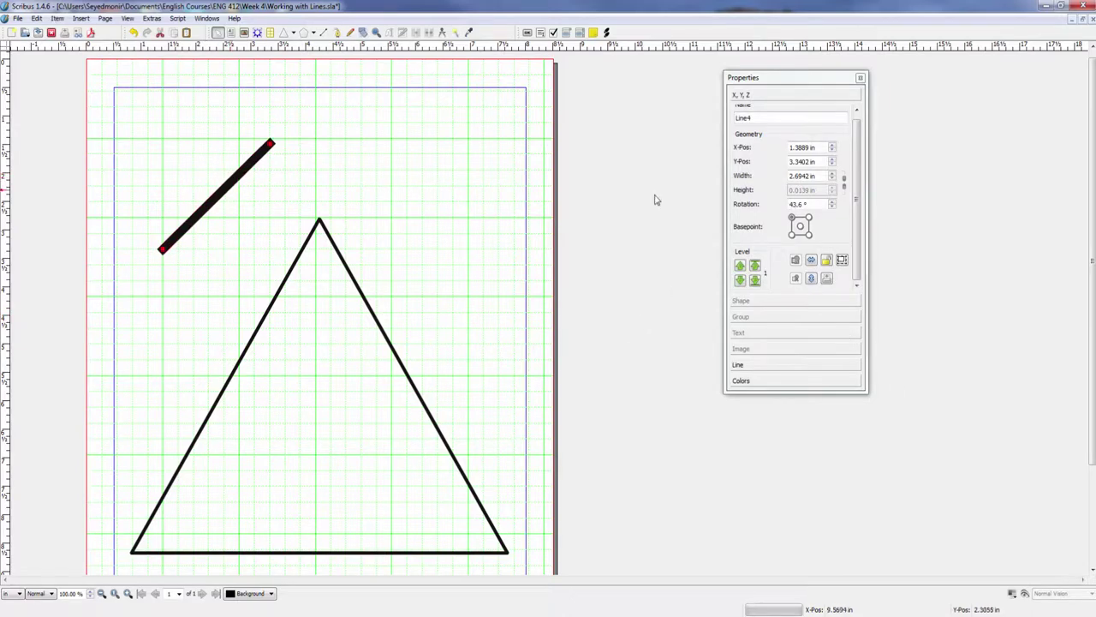
left_click(792, 366)
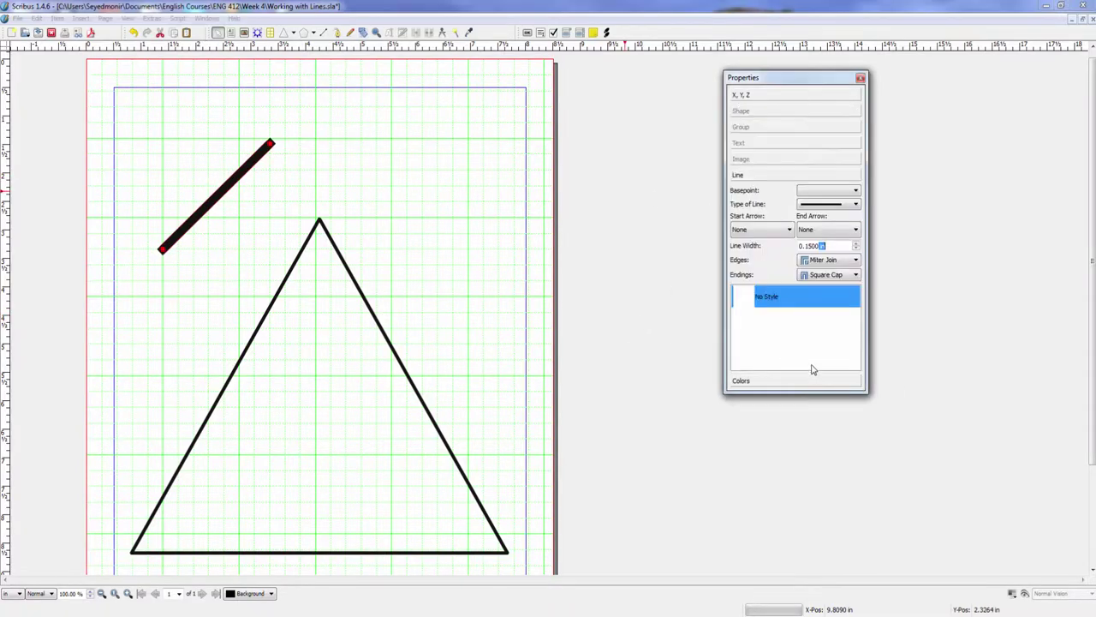
left_click(857, 275)
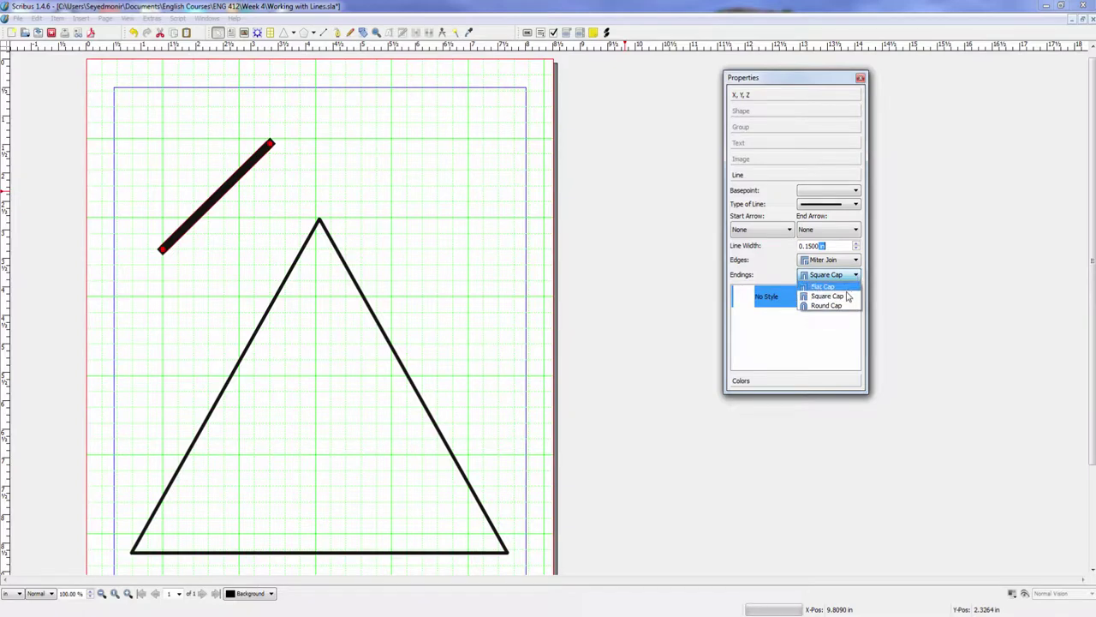
left_click(839, 307)
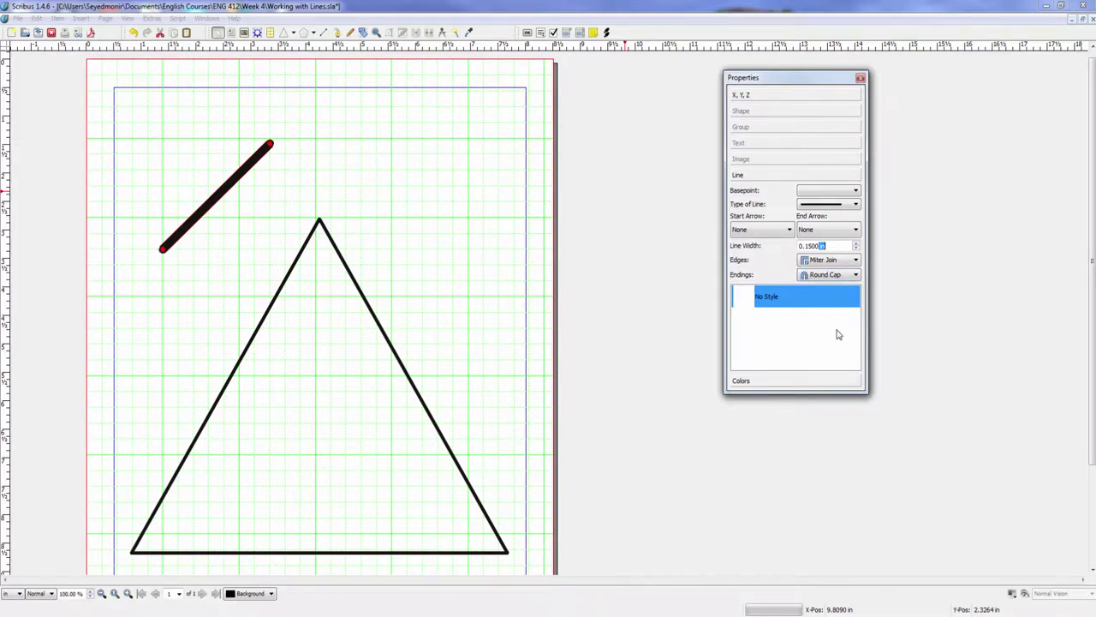
left_click(441, 155)
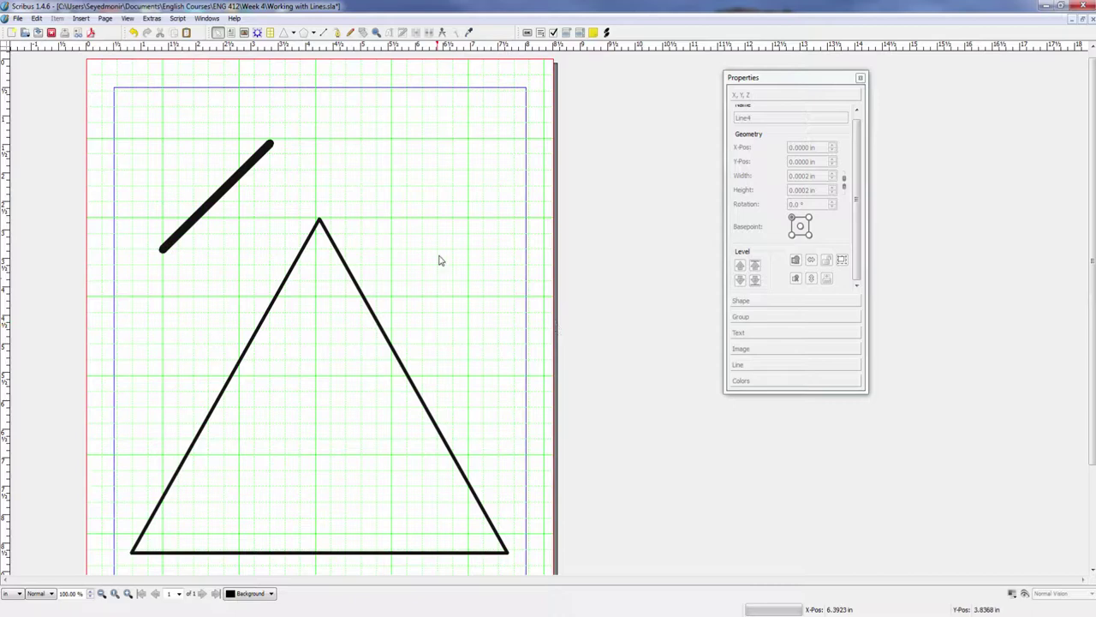
Change the triangle outline's Edges from Round Join to Miter Join
left_click(367, 302)
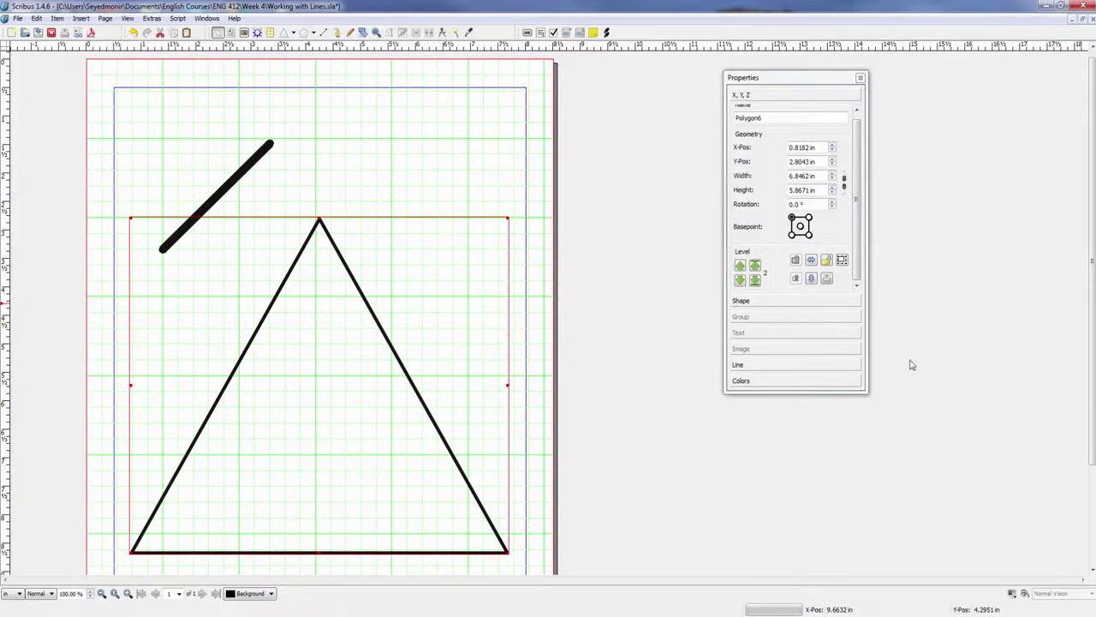
left_click(779, 367)
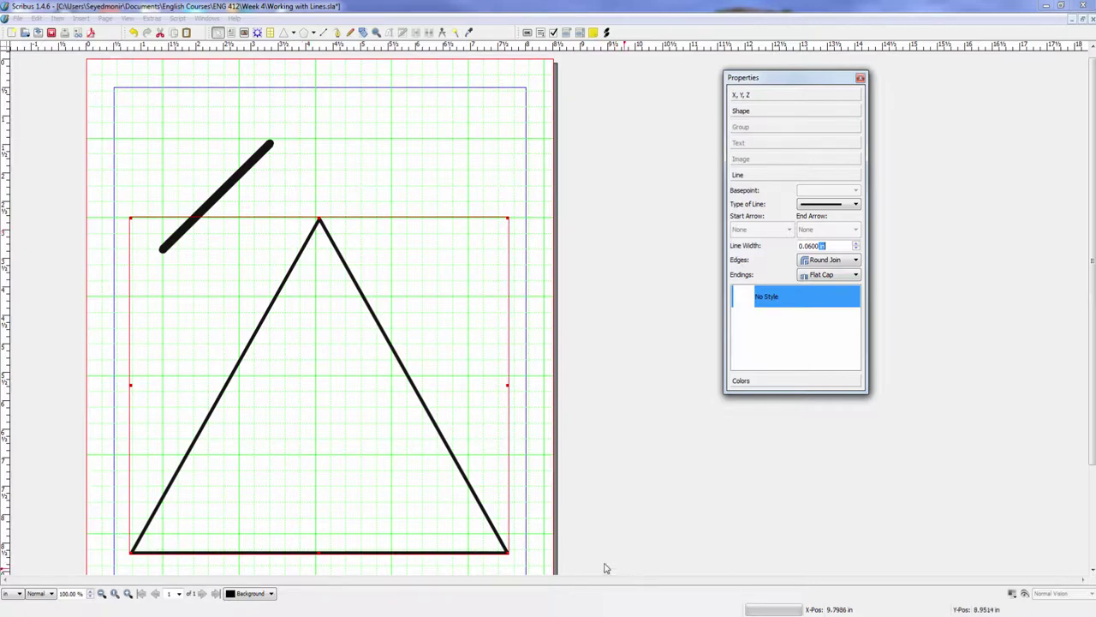
left_click(341, 303)
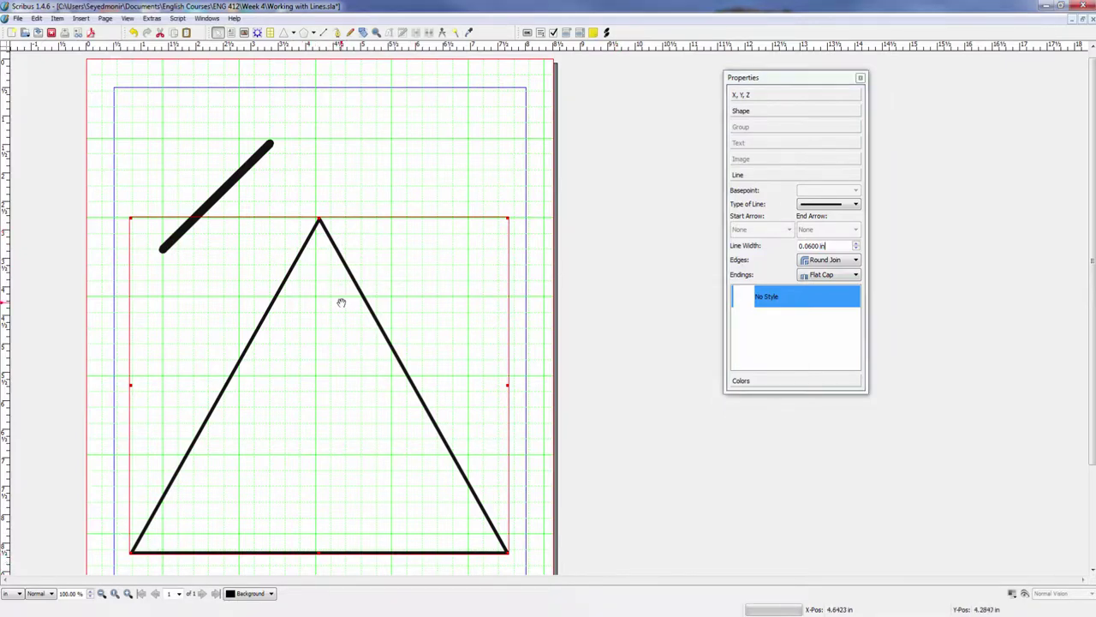
left_click(856, 260)
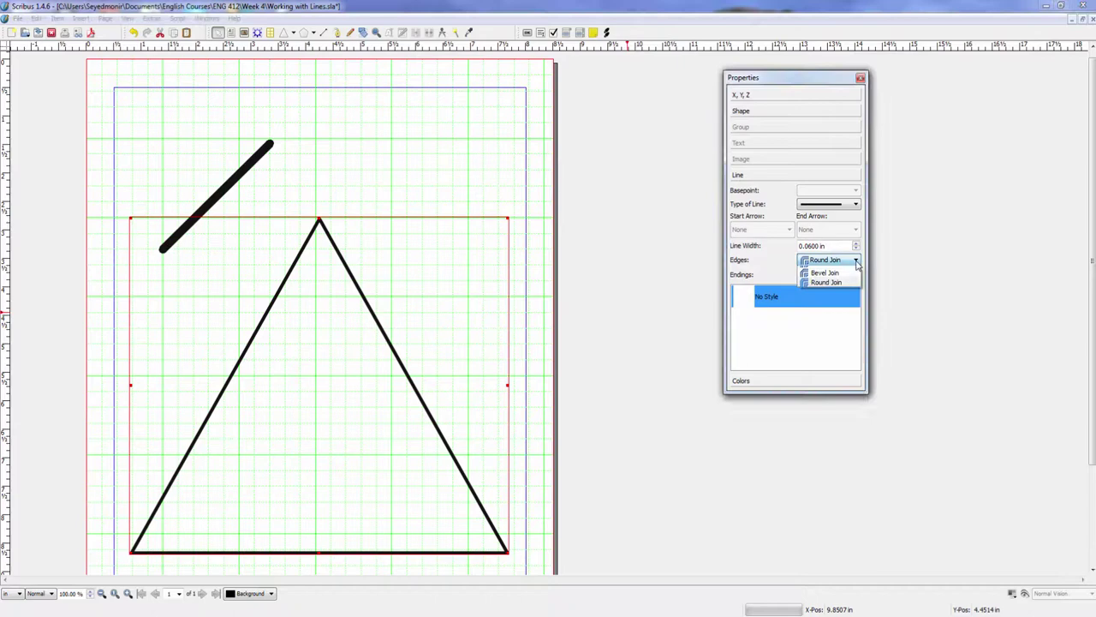
left_click(857, 263)
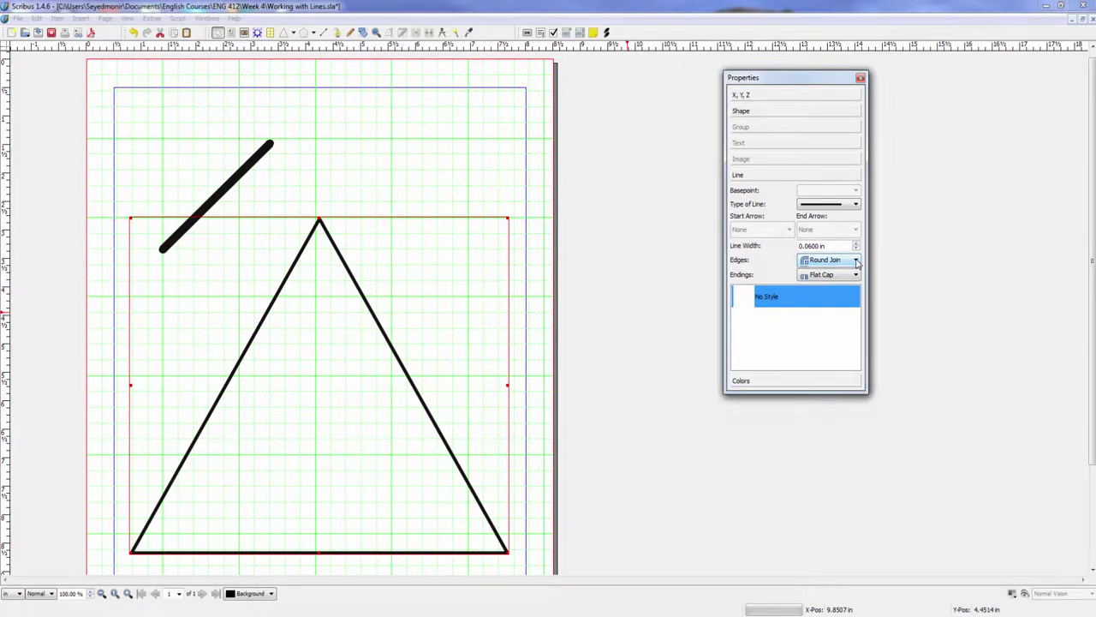
left_click(856, 262)
left_click(824, 271)
left_click(407, 187)
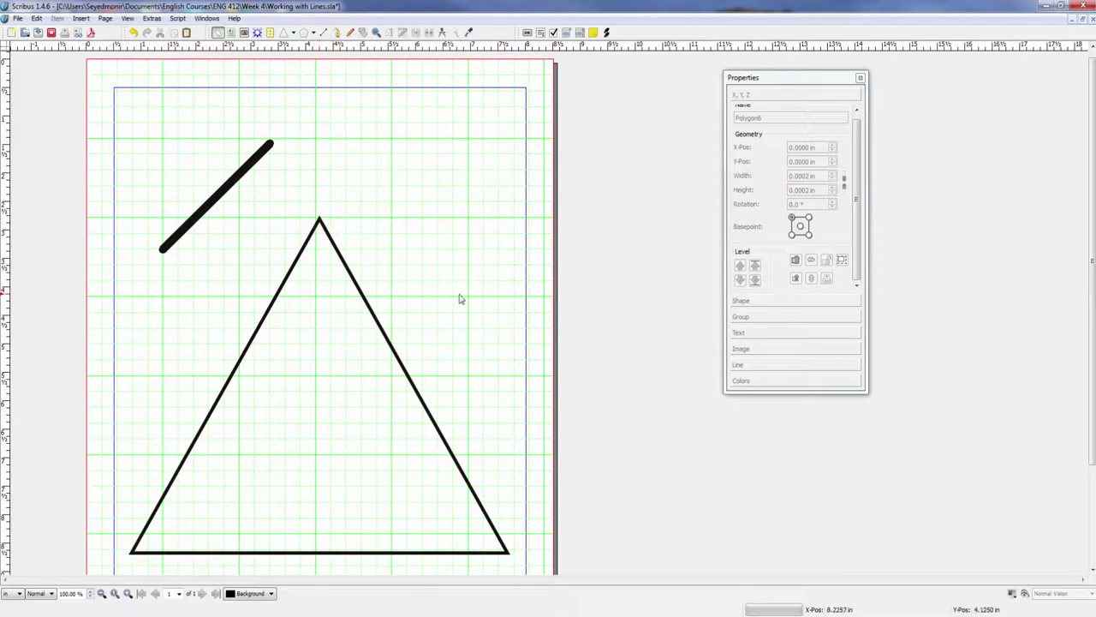
Preview Bevel Join edges on the triangle's outline
left_click(332, 242)
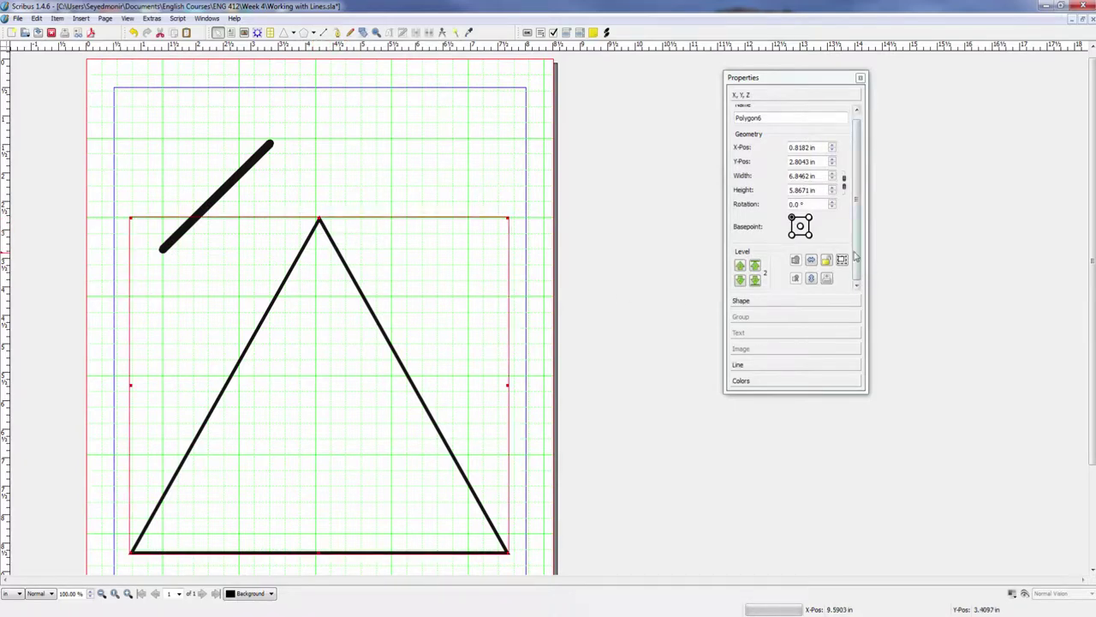
left_click(827, 365)
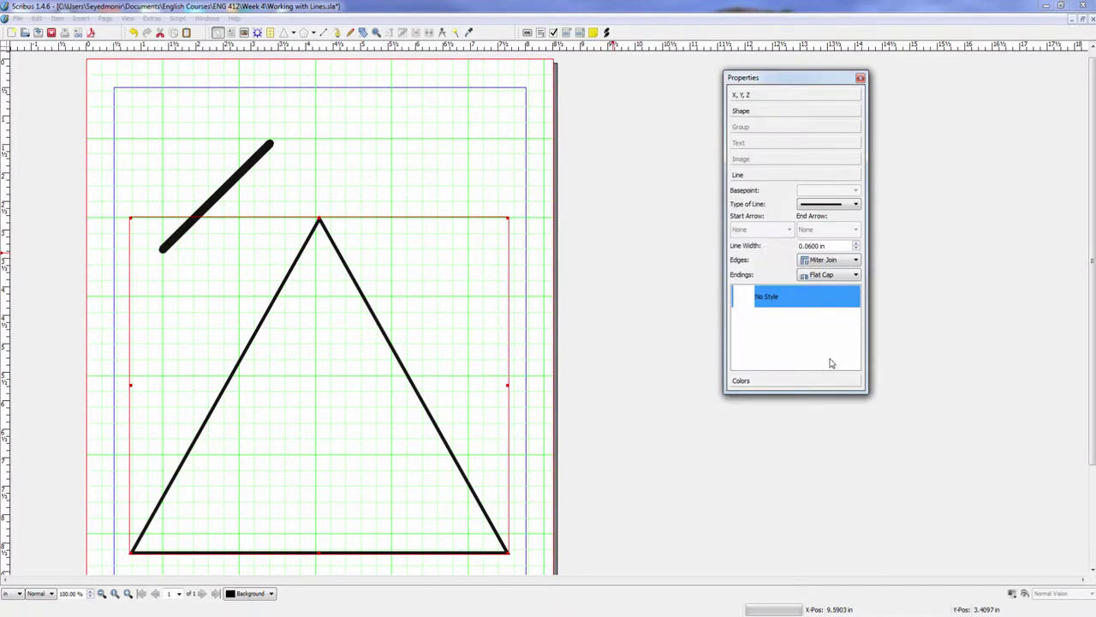
left_click(857, 260)
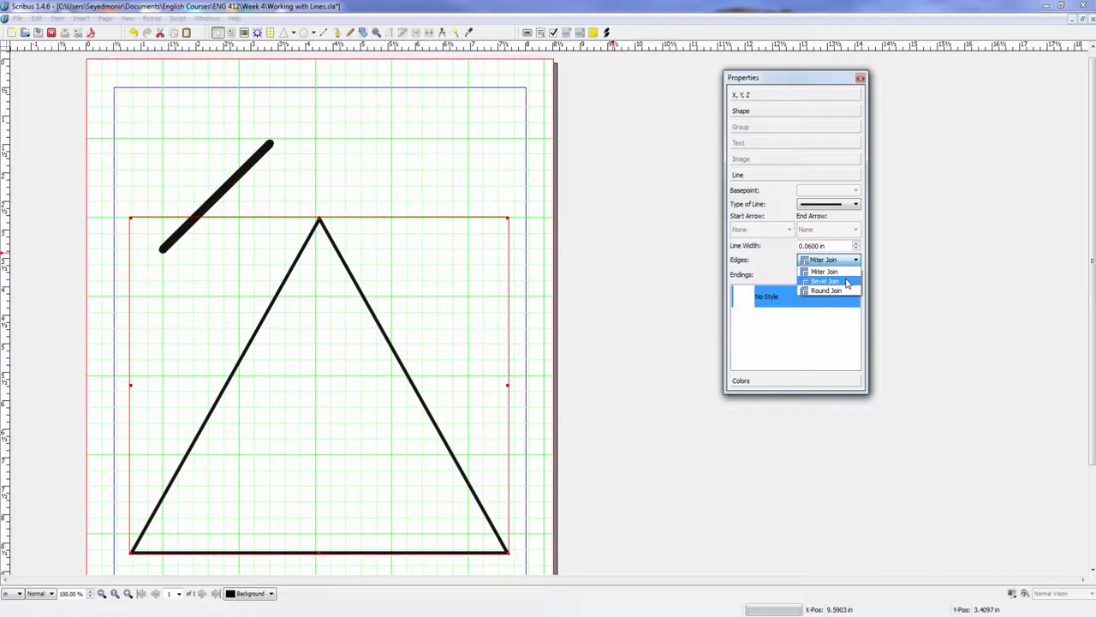
left_click(846, 283)
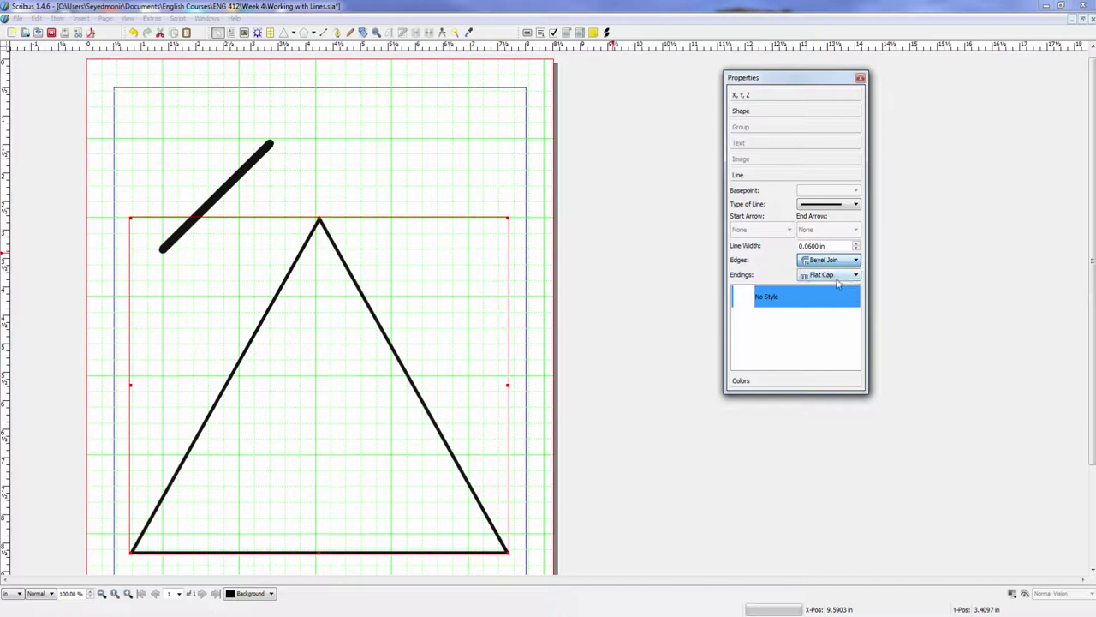
left_click(381, 173)
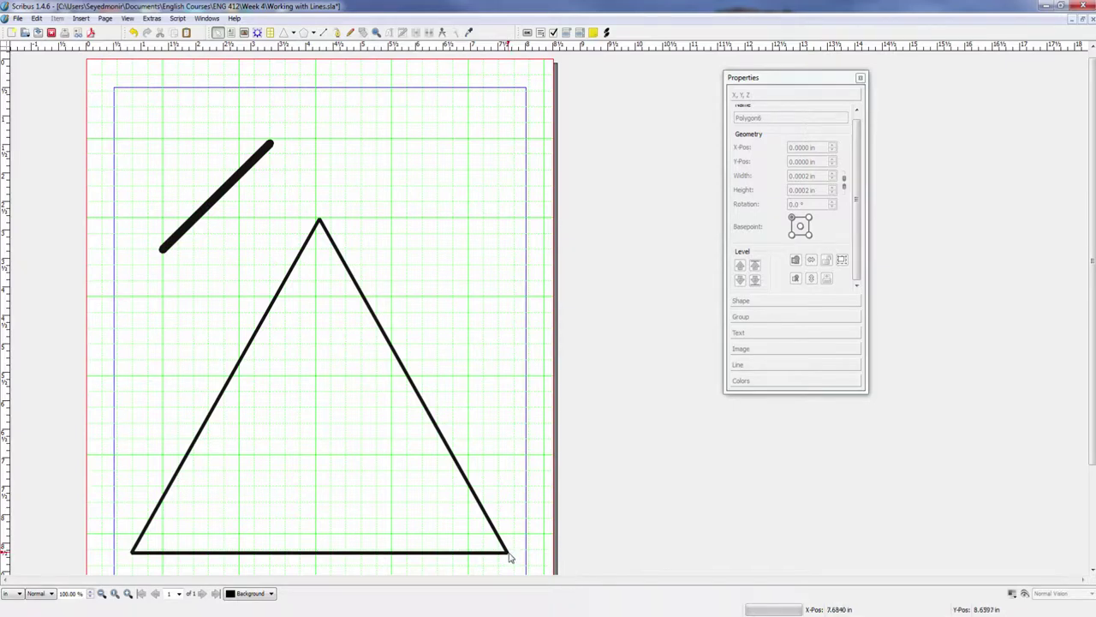
Set the triangle outline's Edges back to Round Join
left_click(369, 308)
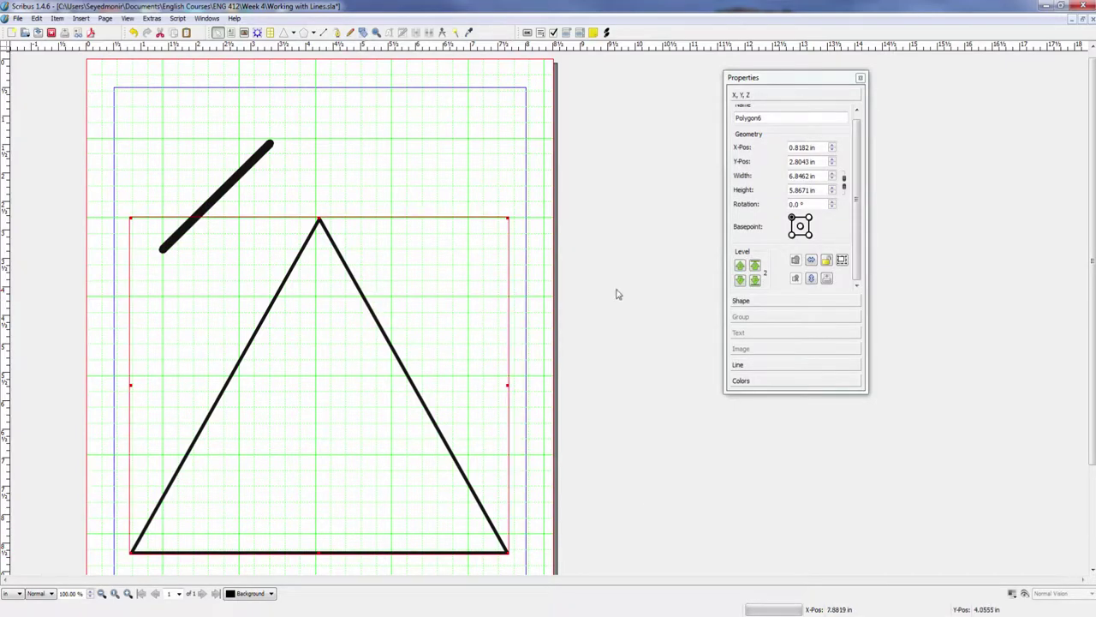
left_click(788, 369)
left_click(855, 260)
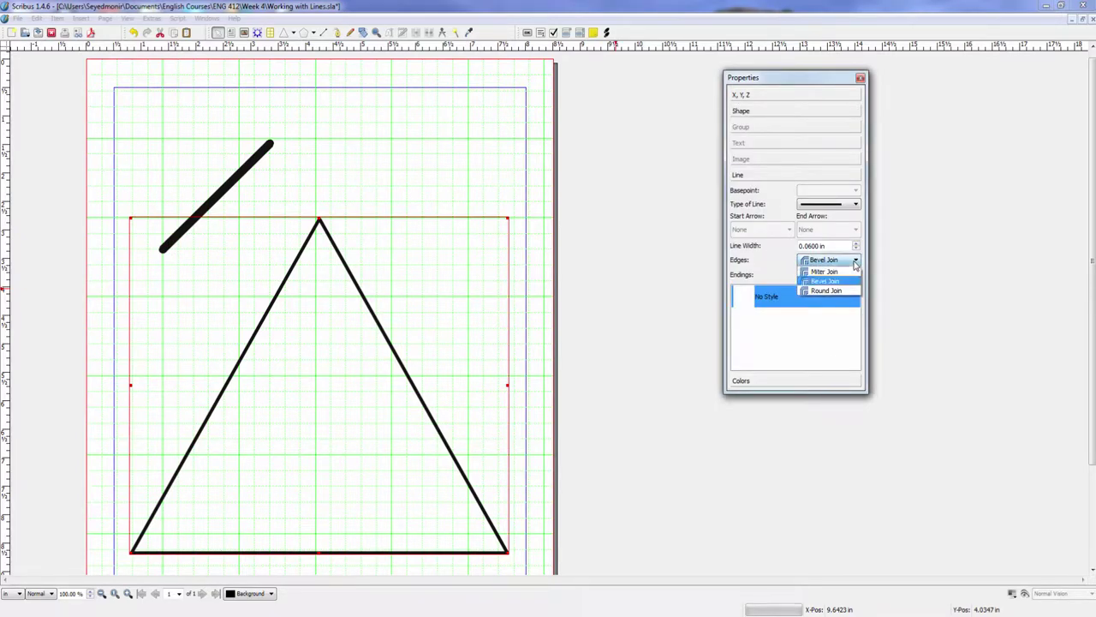
left_click(827, 291)
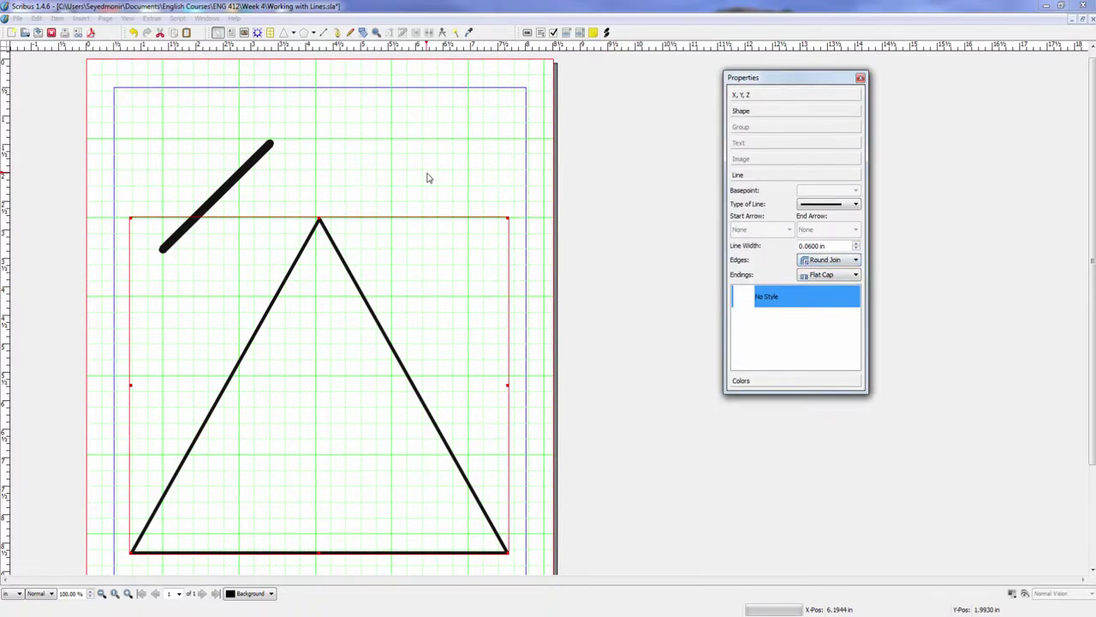
left_click(426, 178)
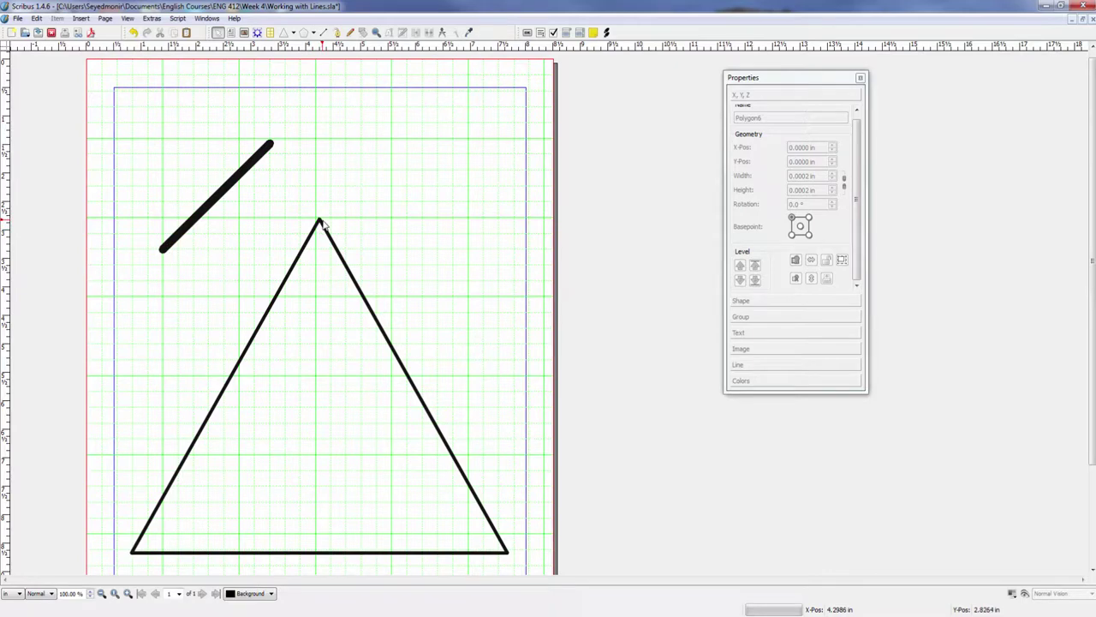
Draw a thin diagonal line above the triangle at upper right, nudged up-left
right_click(322, 224)
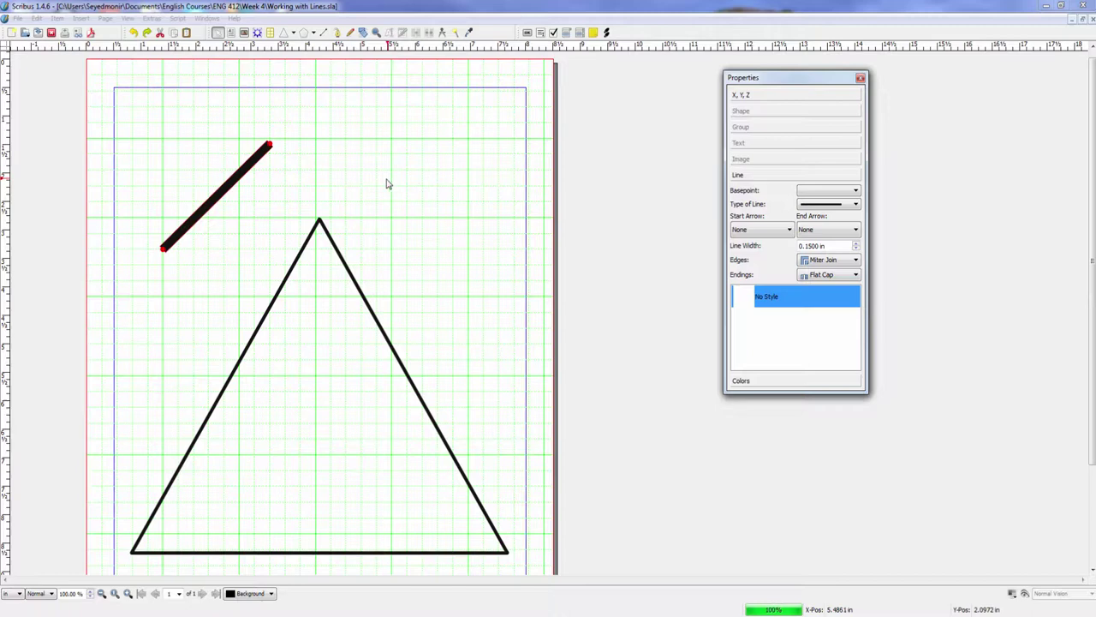
left_click(421, 177)
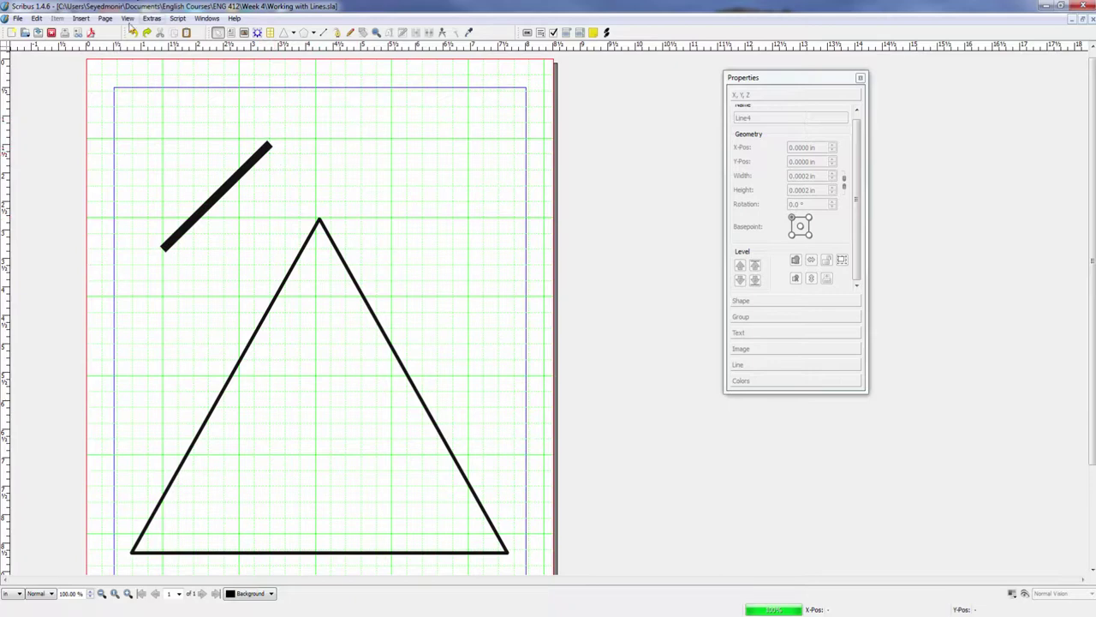
left_click(82, 19)
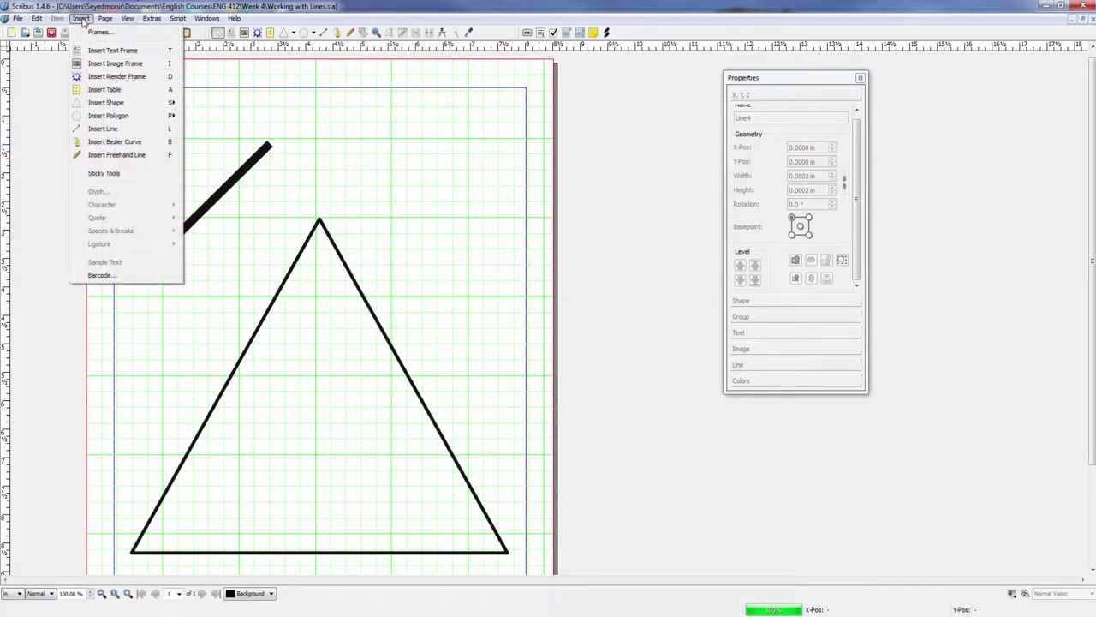
left_click(120, 130)
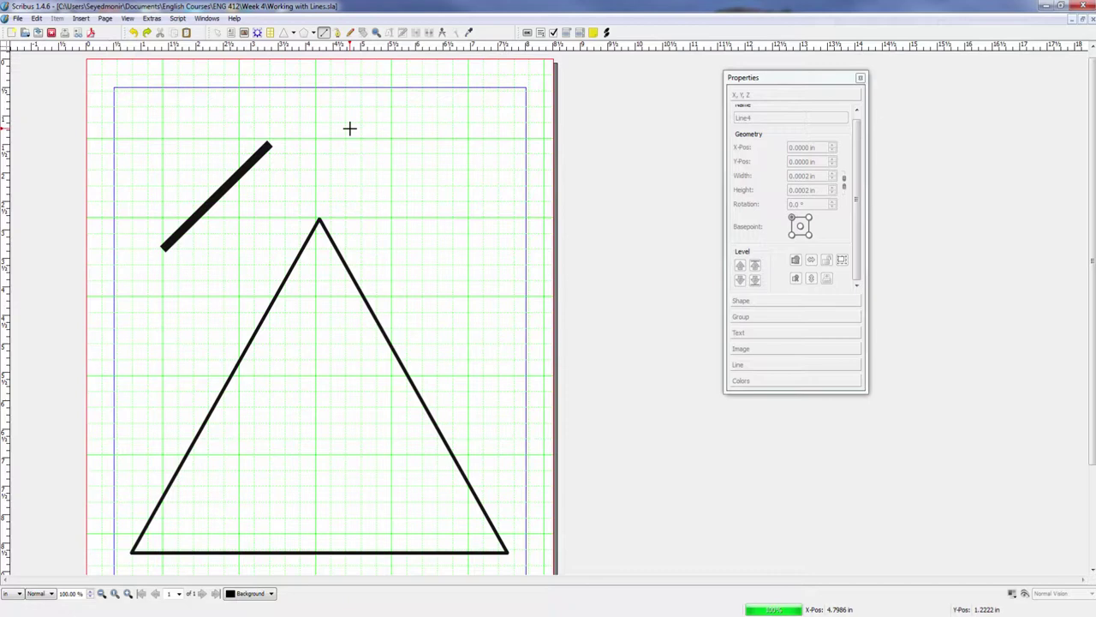
left_click_drag(350, 130, 463, 216)
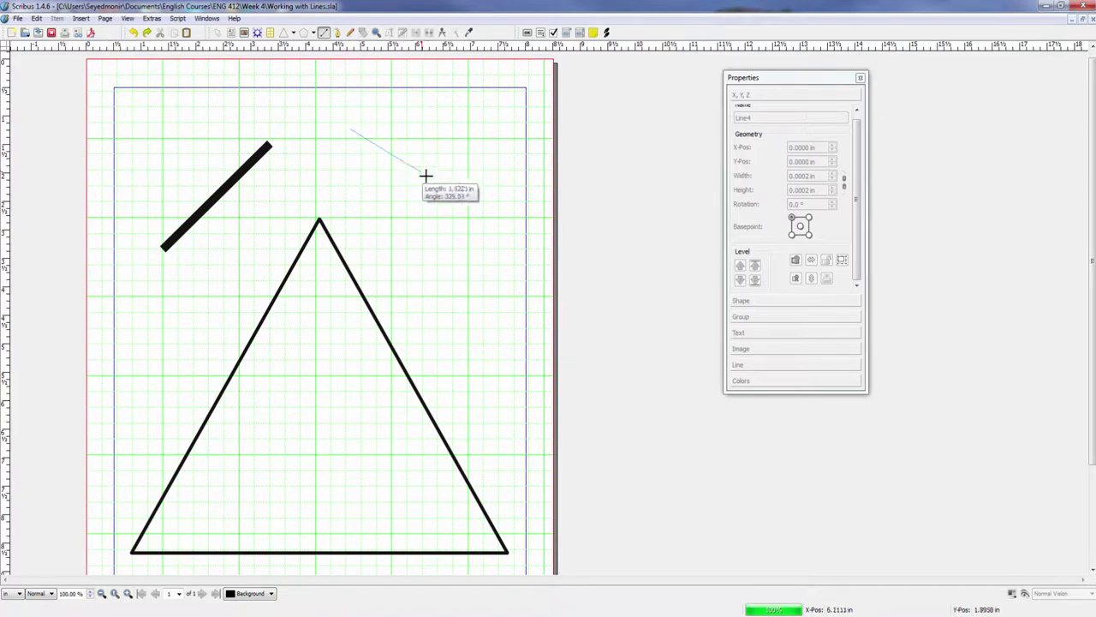
left_click(479, 271)
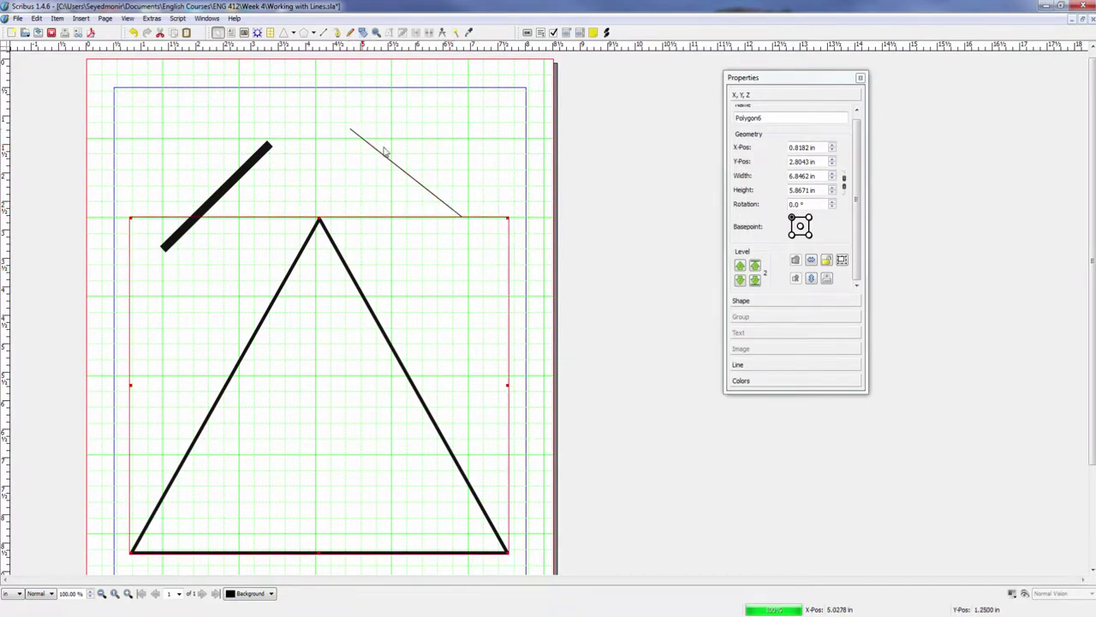
left_click_drag(384, 153, 382, 125)
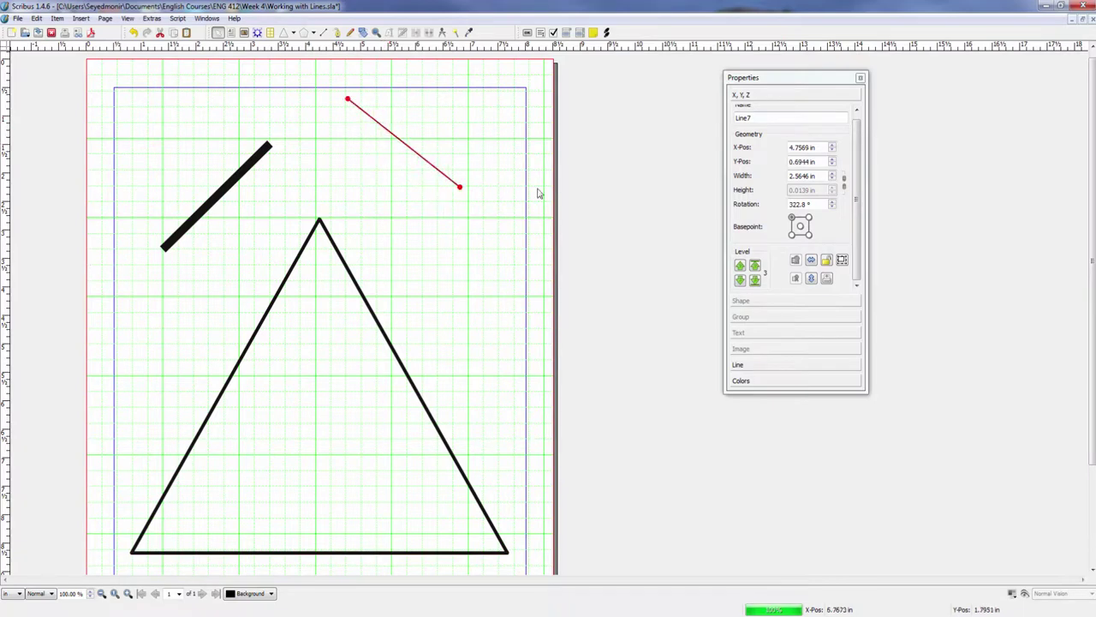
Set the new upper-right line's width to 0.04 in, then deselect it
left_click(759, 371)
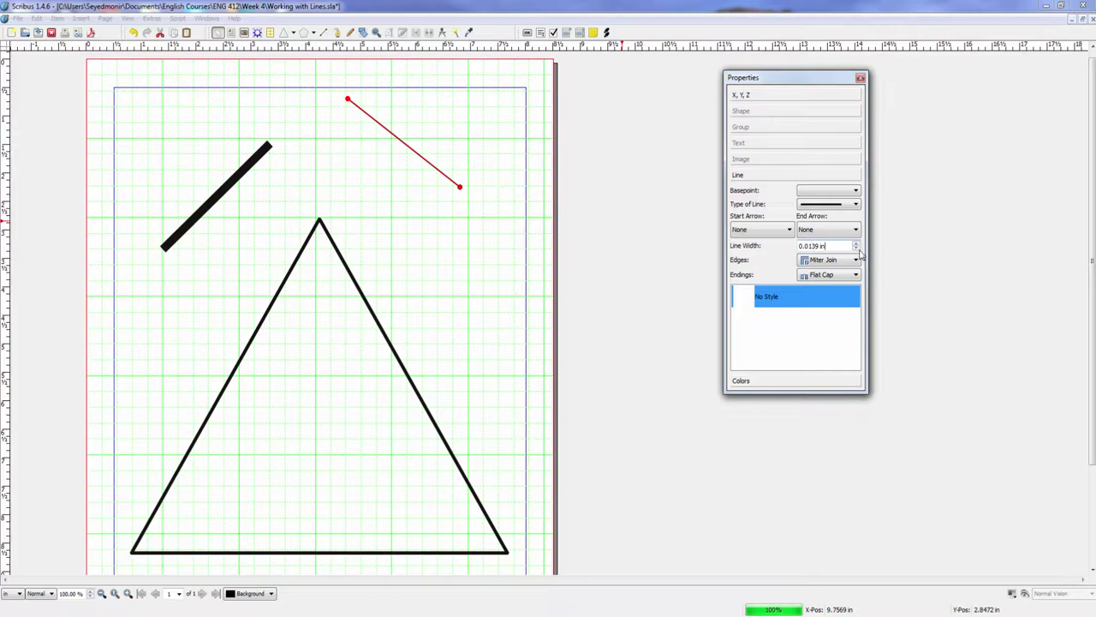
left_click(857, 248)
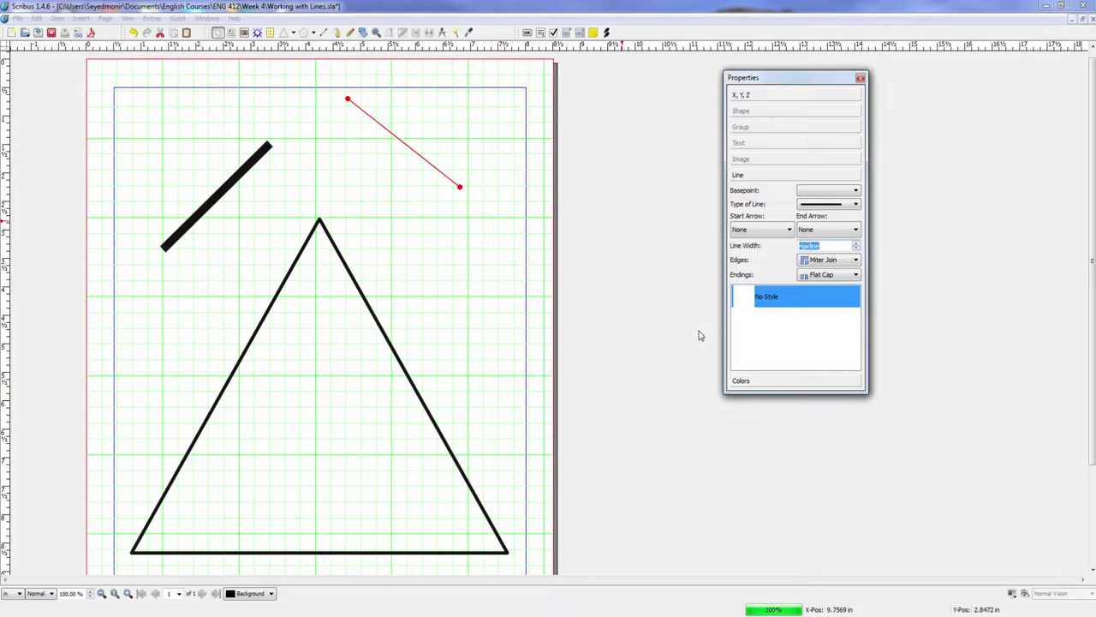
left_click(475, 247)
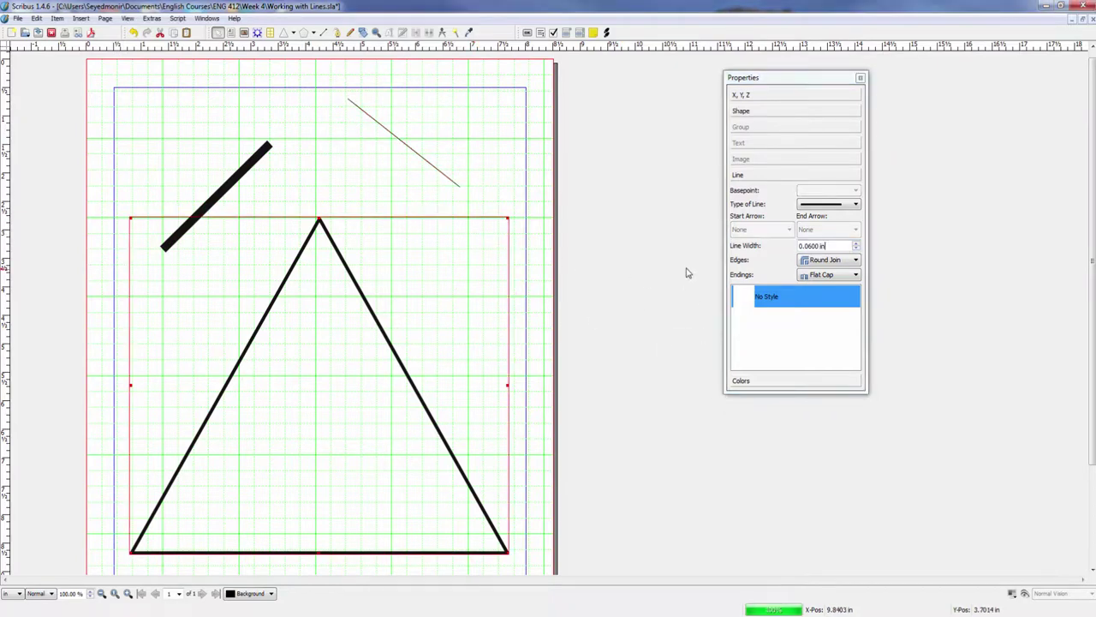
left_click(426, 163)
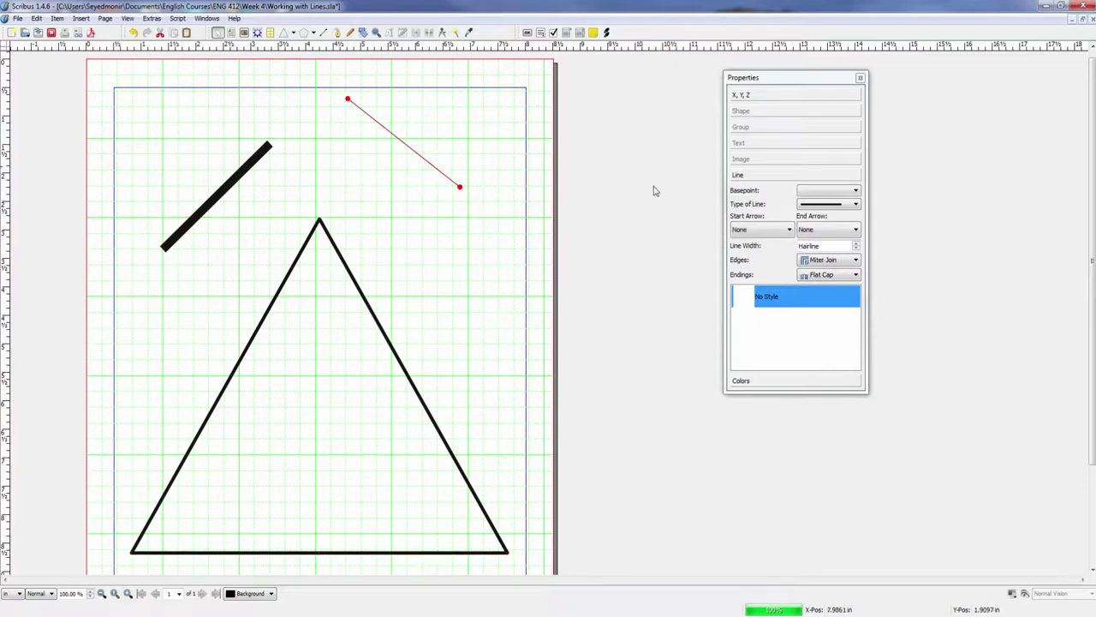
left_click(857, 245)
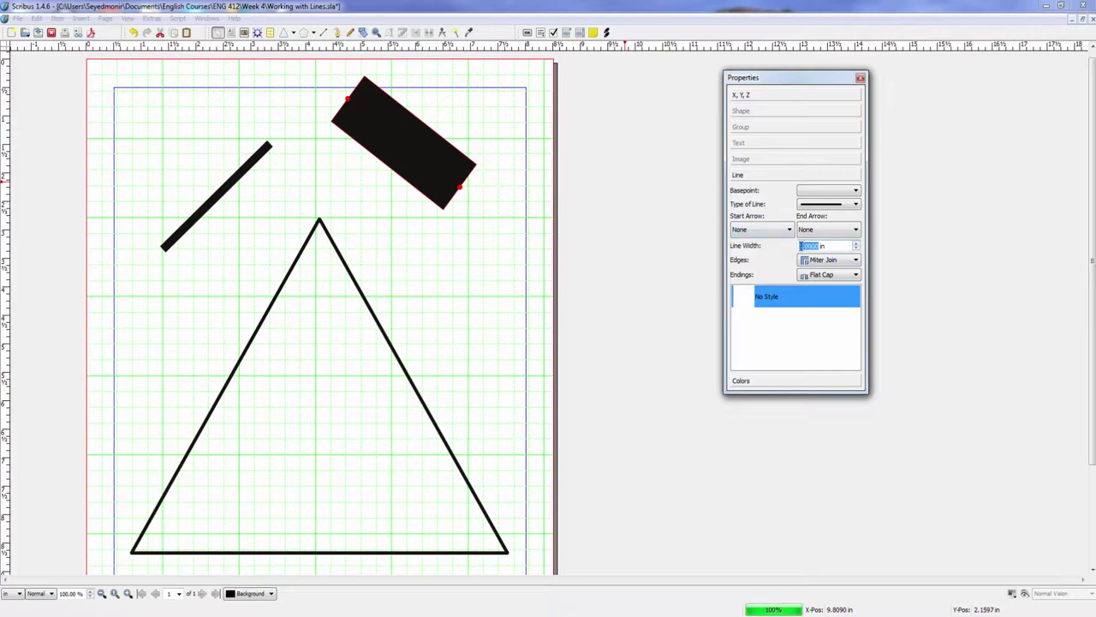
left_click(856, 248)
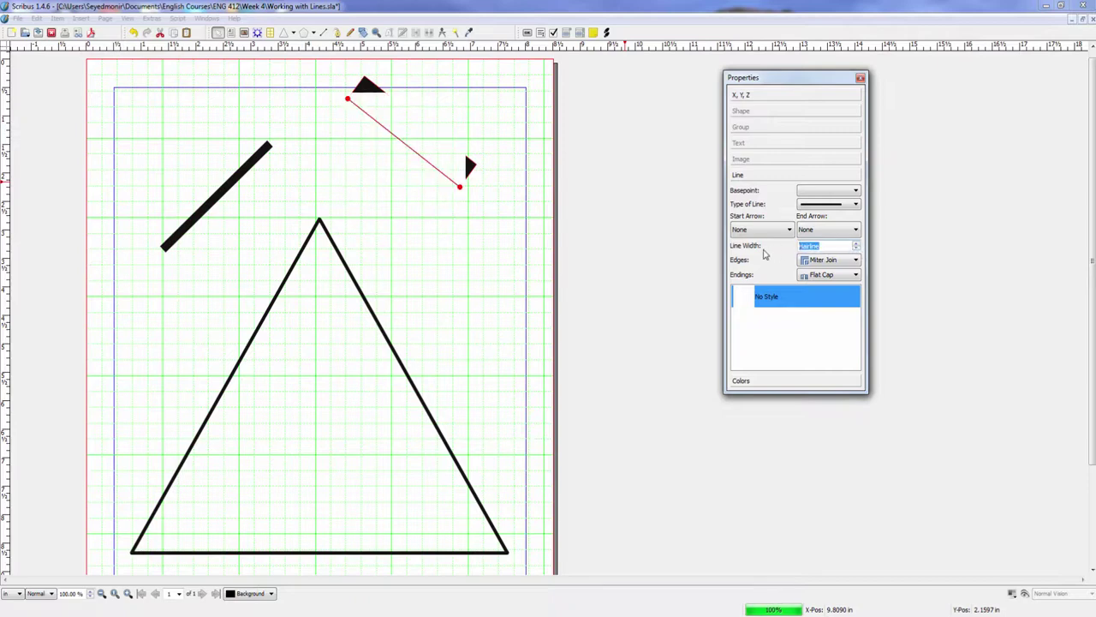
type("0.04")
key("Return")
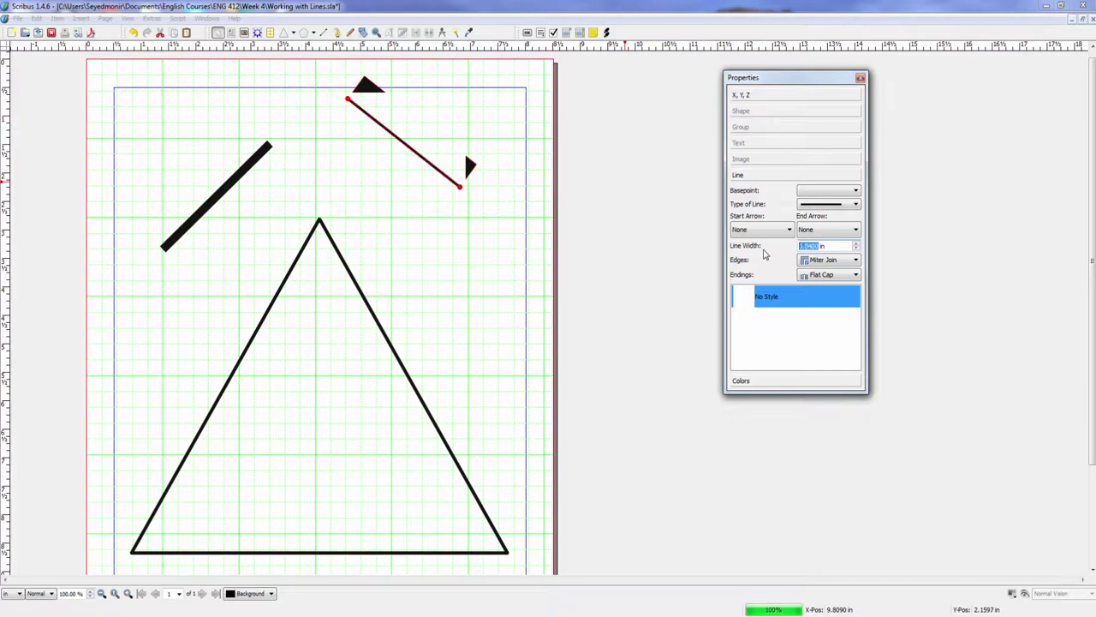
left_click(477, 270)
left_click(541, 174)
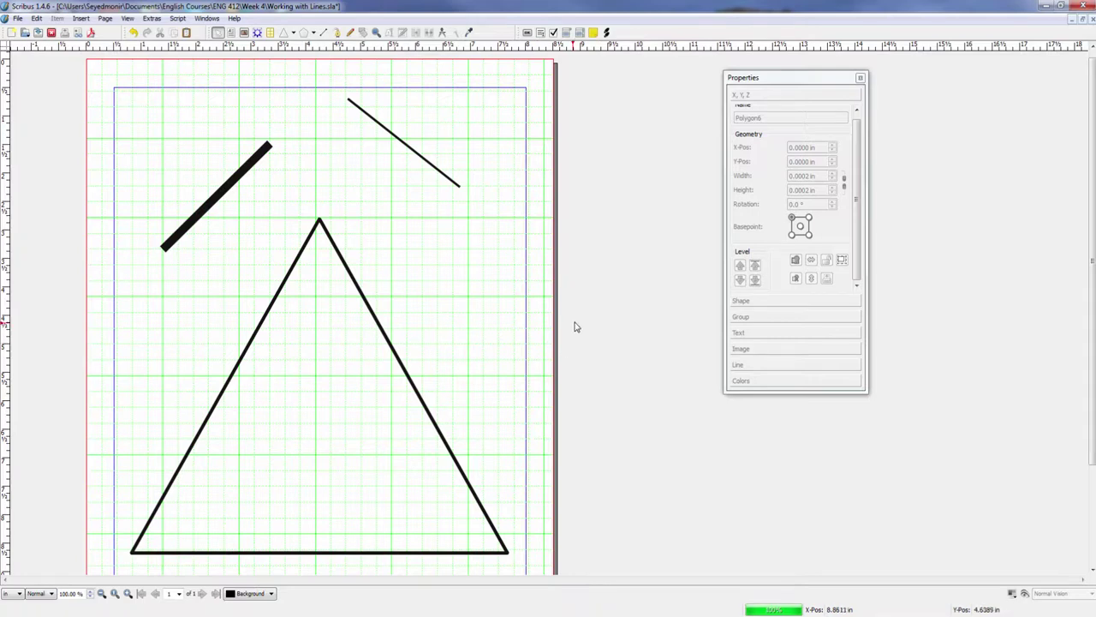
Give the upper-right line a dashed line type
key("Tab")
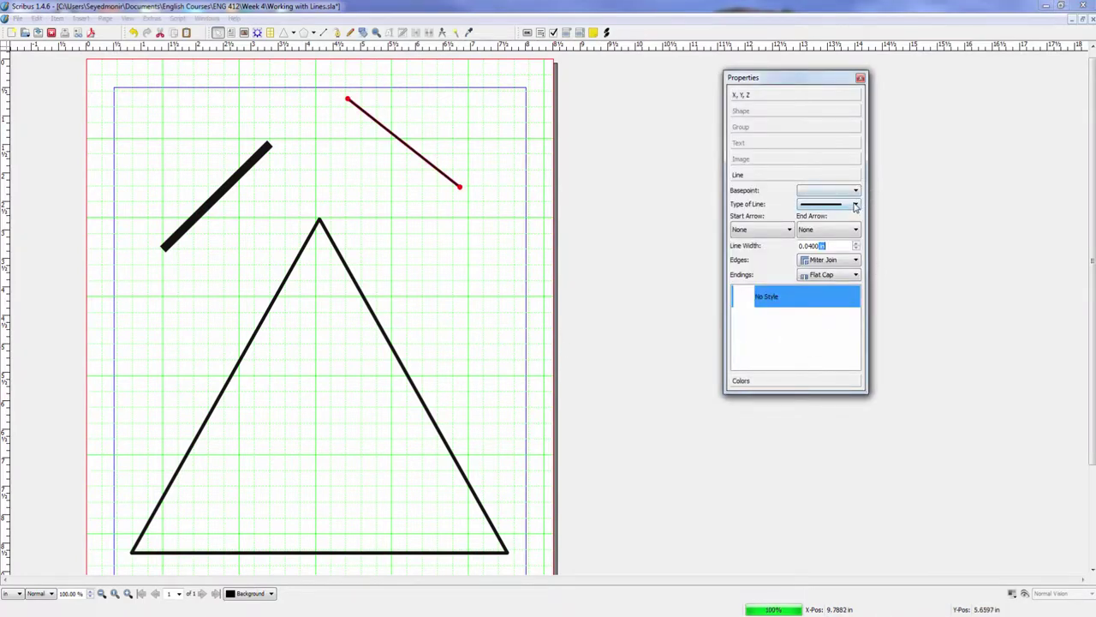
left_click(854, 206)
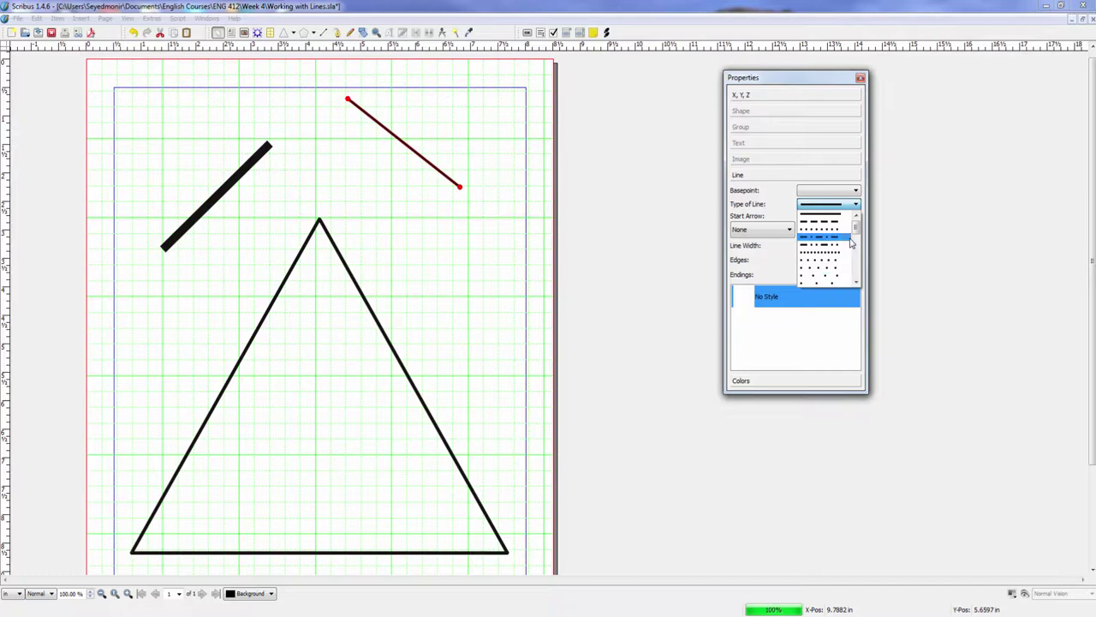
left_click_drag(859, 227, 857, 255)
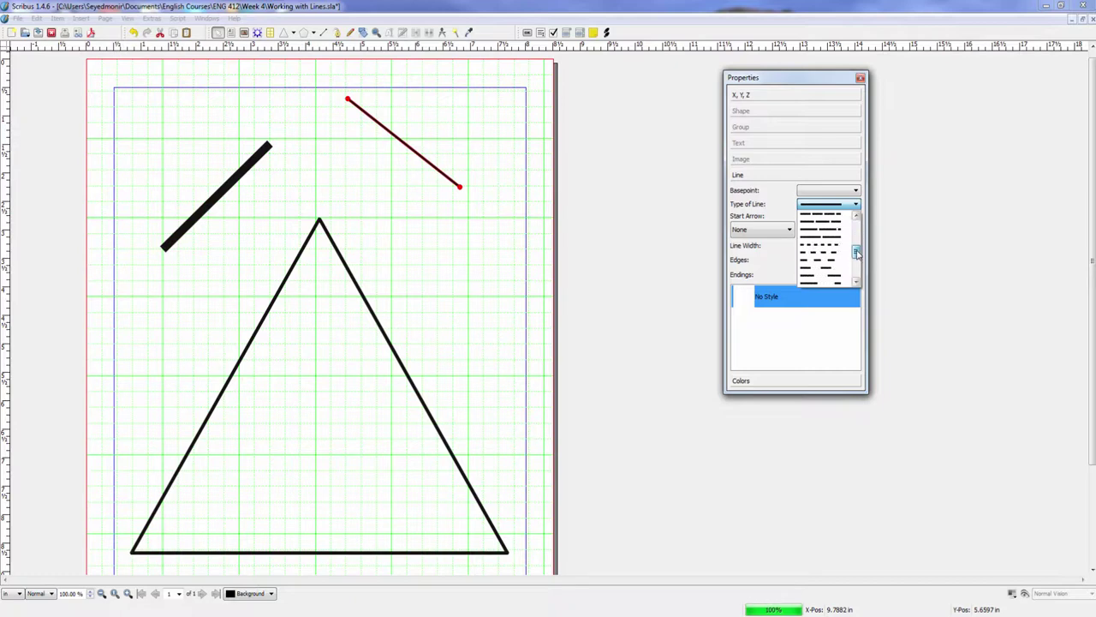
left_click(821, 245)
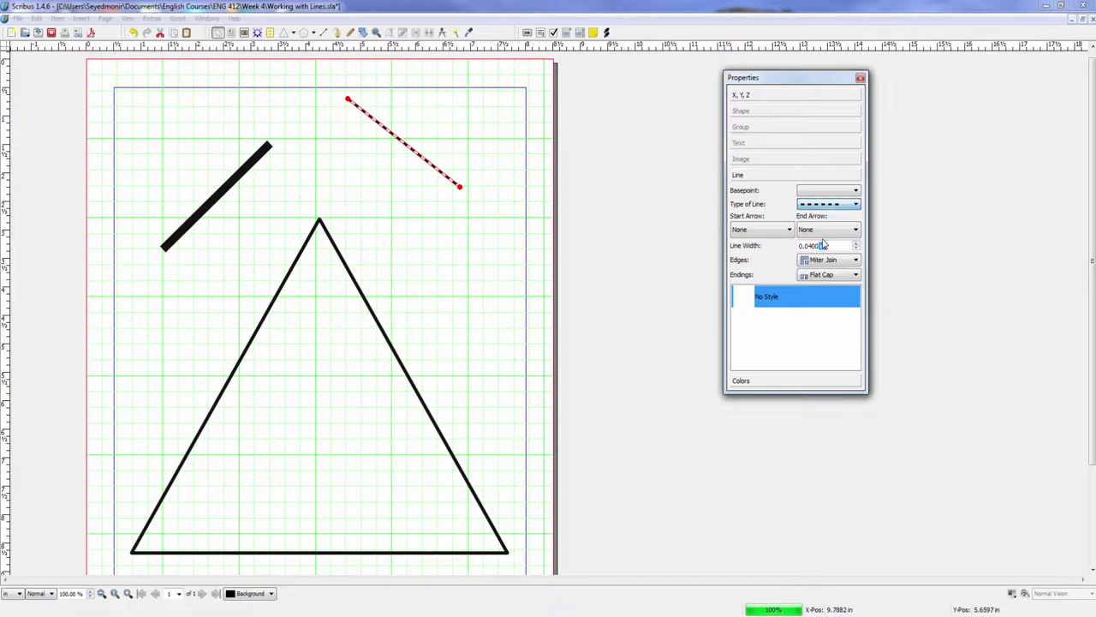
left_click(441, 207)
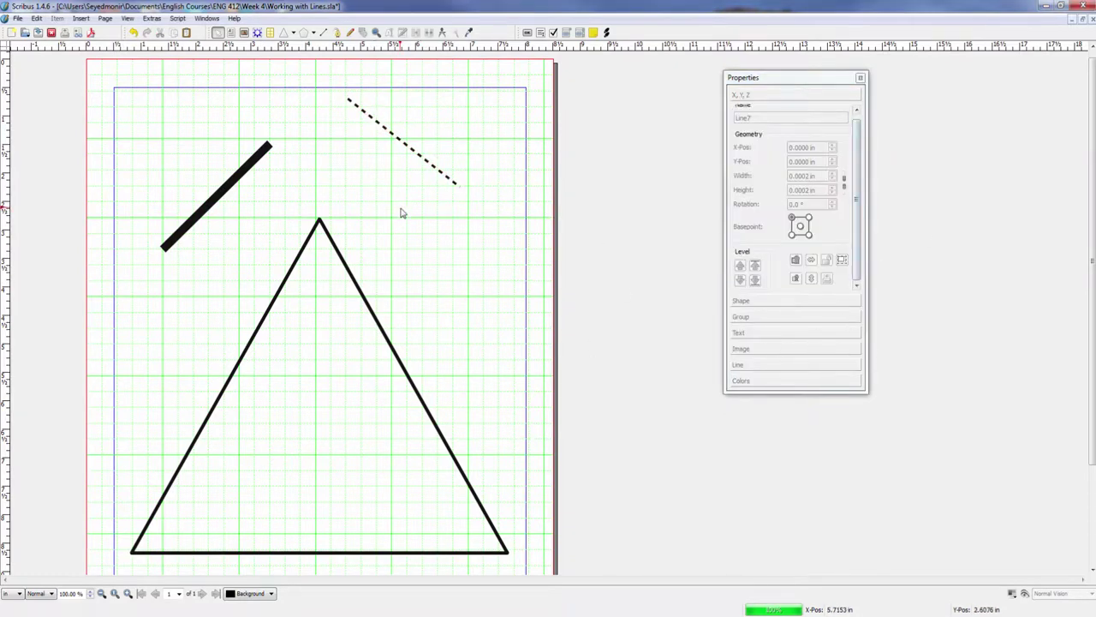
Change the upper-right line's type to a Custom dash pattern
left_click(430, 166)
left_click(742, 366)
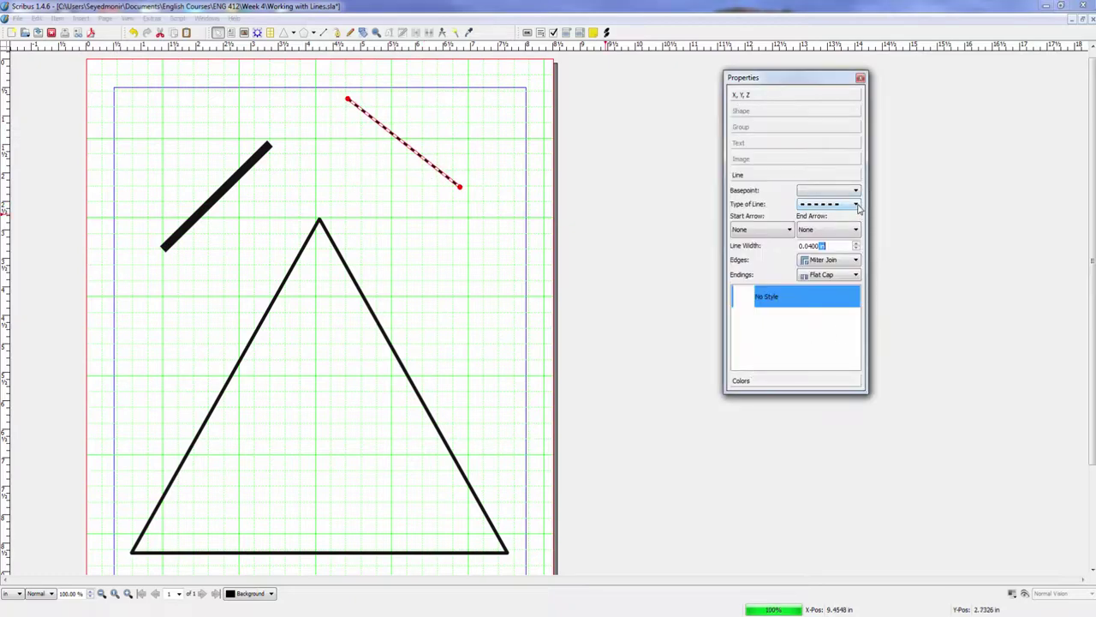
left_click(856, 204)
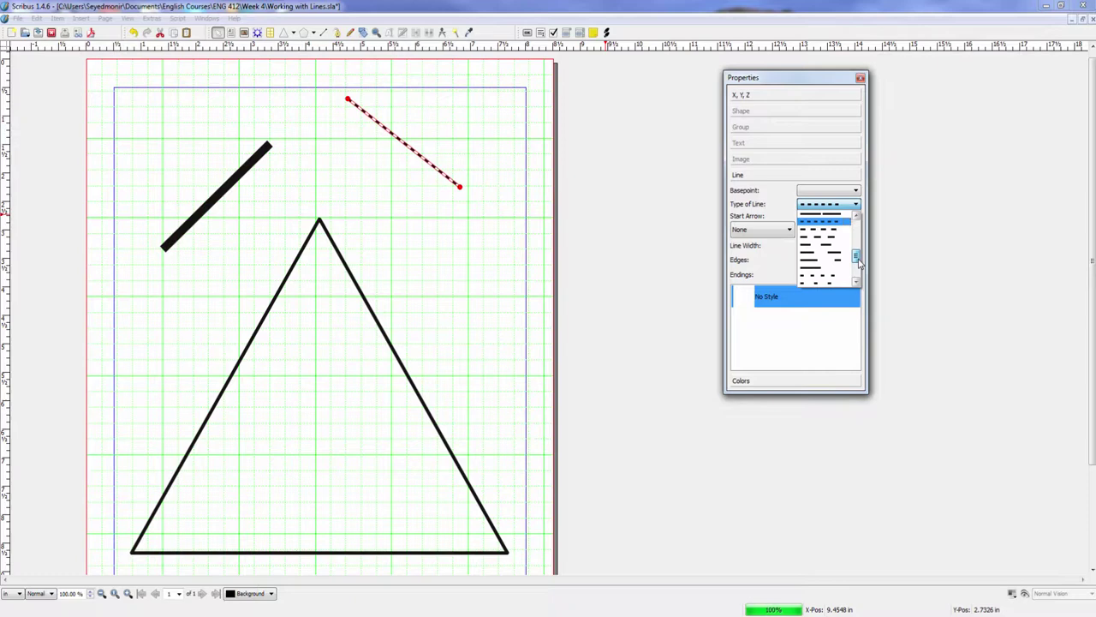
left_click_drag(856, 256, 857, 281)
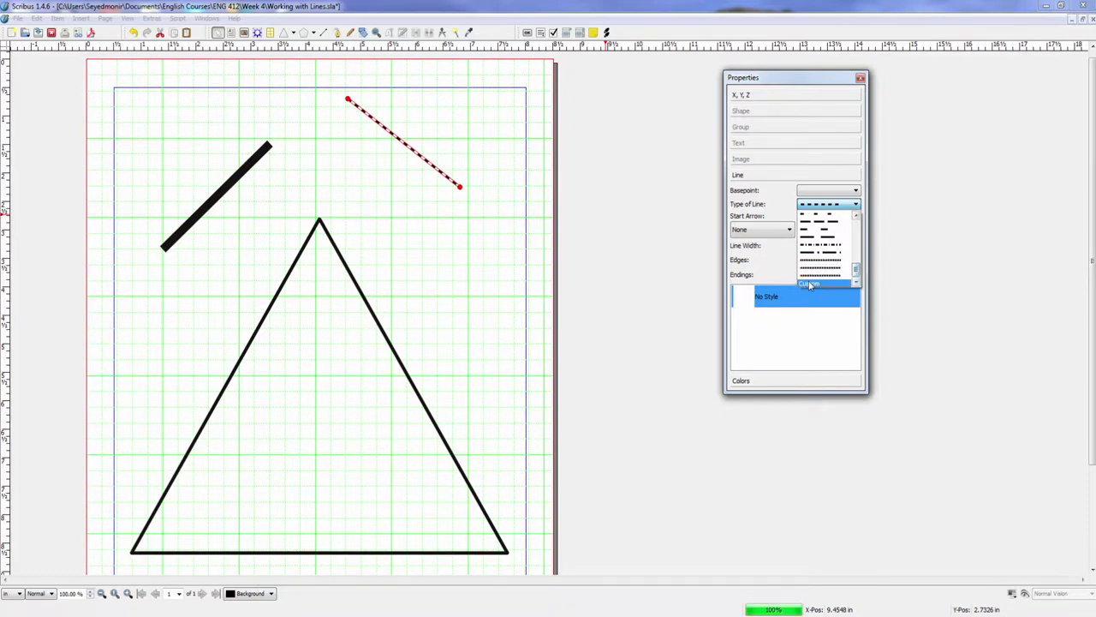
left_click(811, 283)
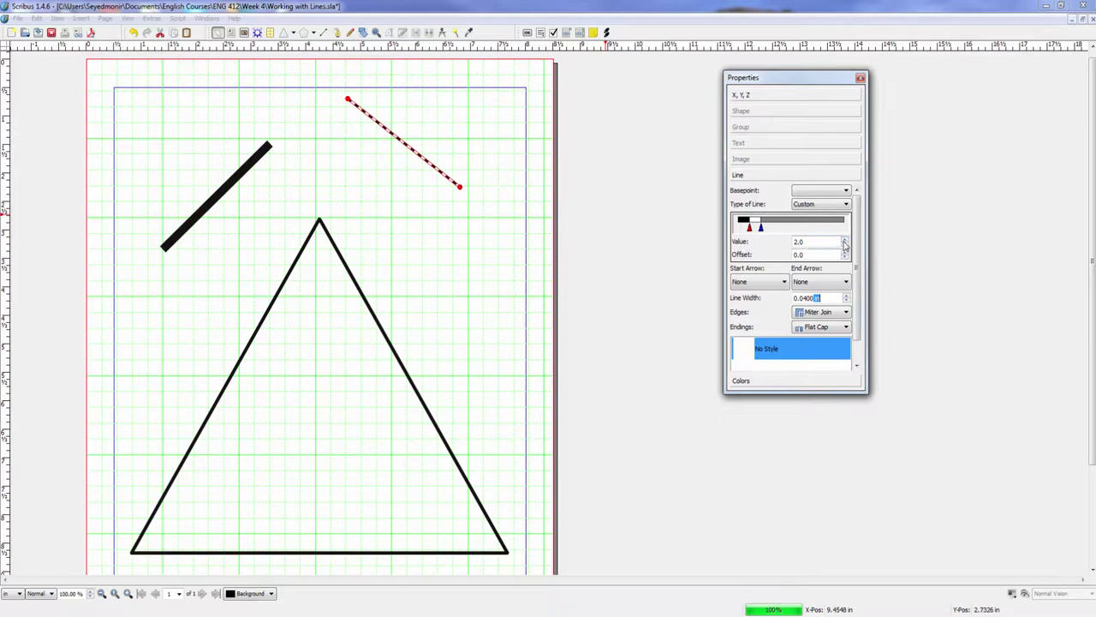
Lengthen the line's custom dashes to a value of about 3.5
left_click(844, 241)
left_click(844, 244)
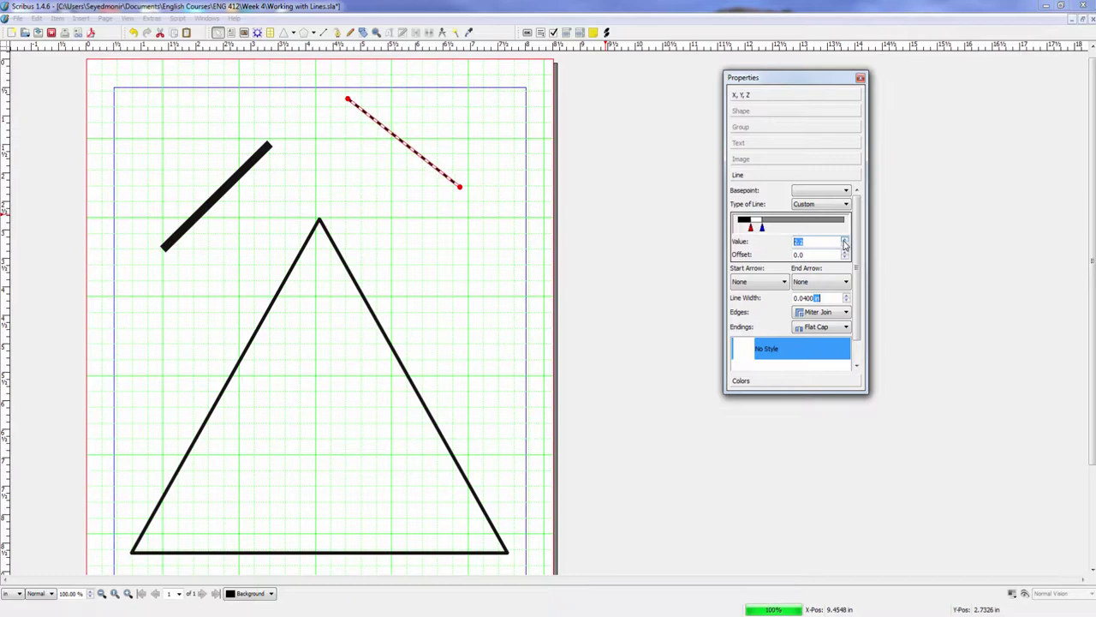
left_click(845, 244)
left_click_drag(750, 226, 759, 226)
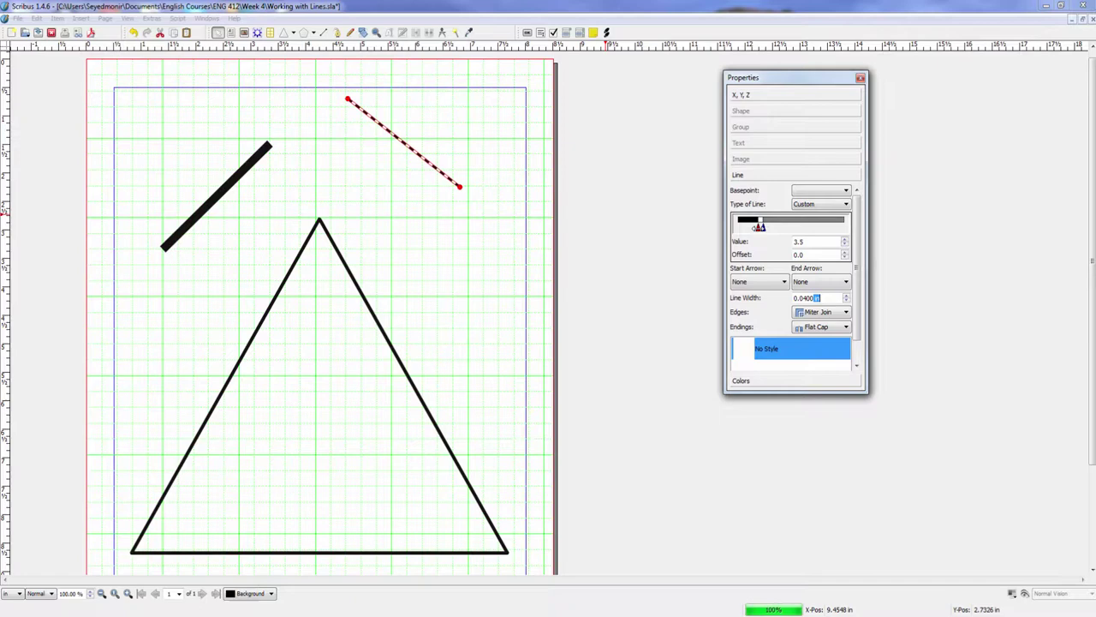
left_click(505, 269)
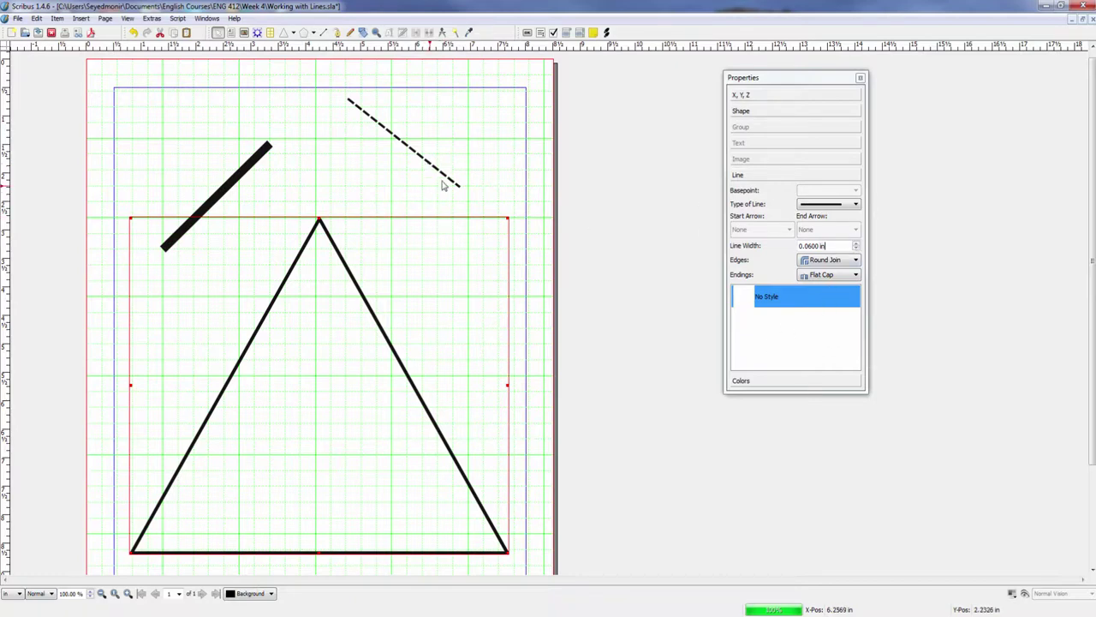
Give the triangle's outline a Custom dash pattern with longer dashes, then deselect it
left_click(858, 205)
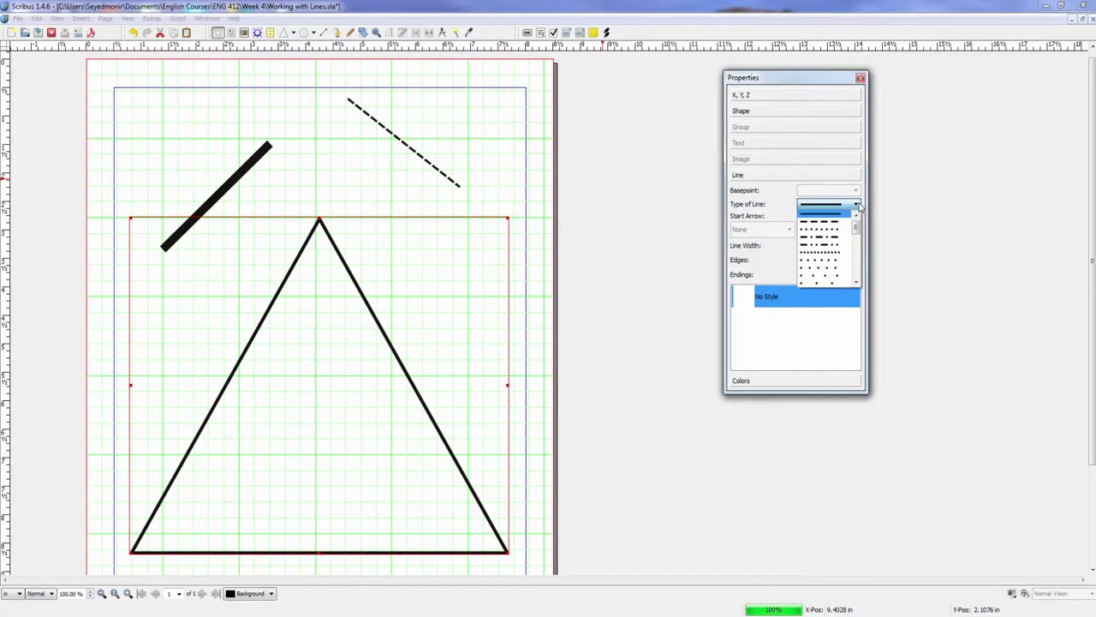
left_click_drag(859, 223, 874, 299)
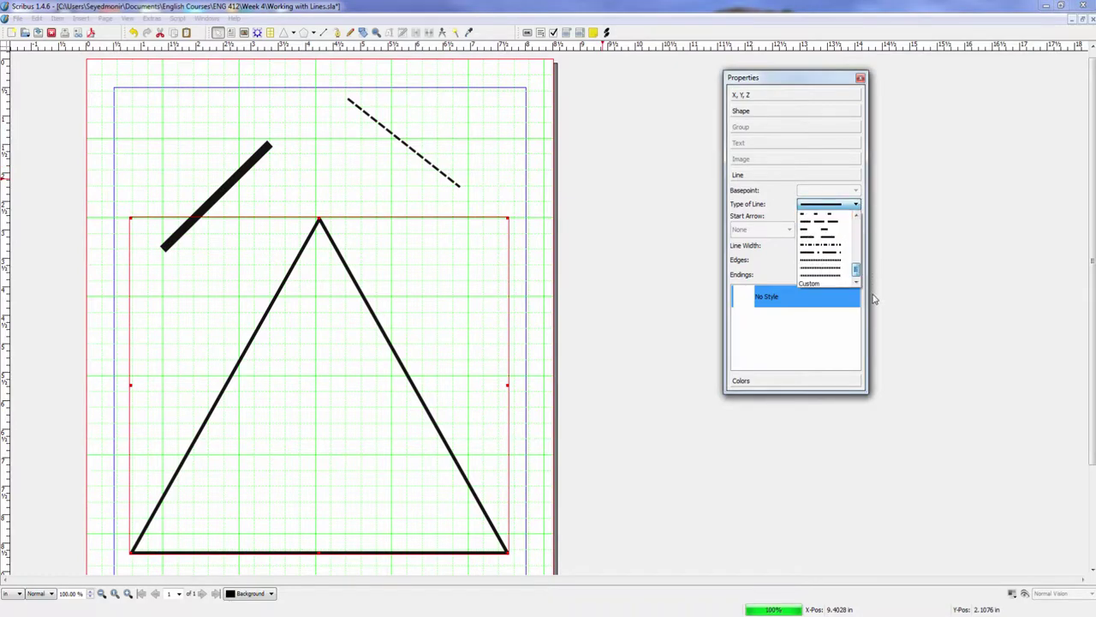
left_click(816, 283)
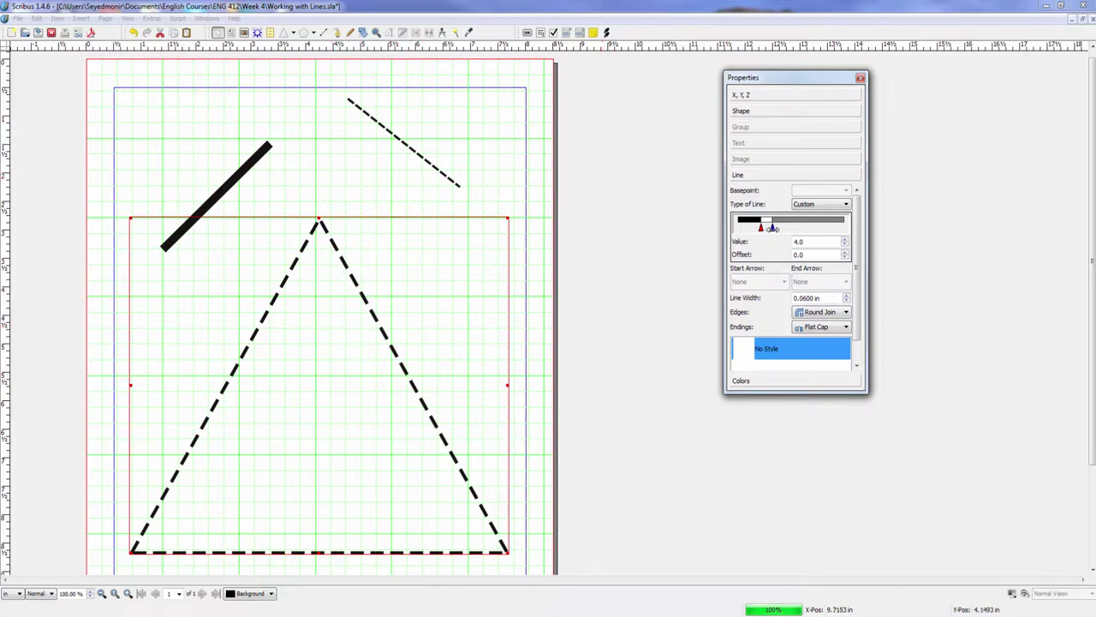
left_click_drag(773, 228, 796, 227)
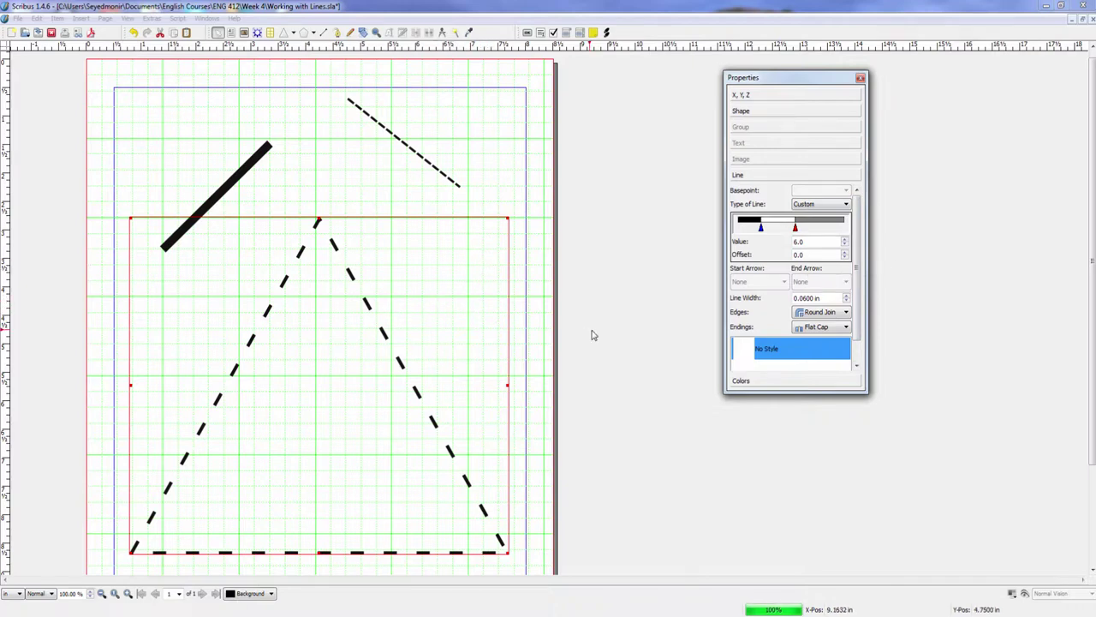
left_click(628, 394)
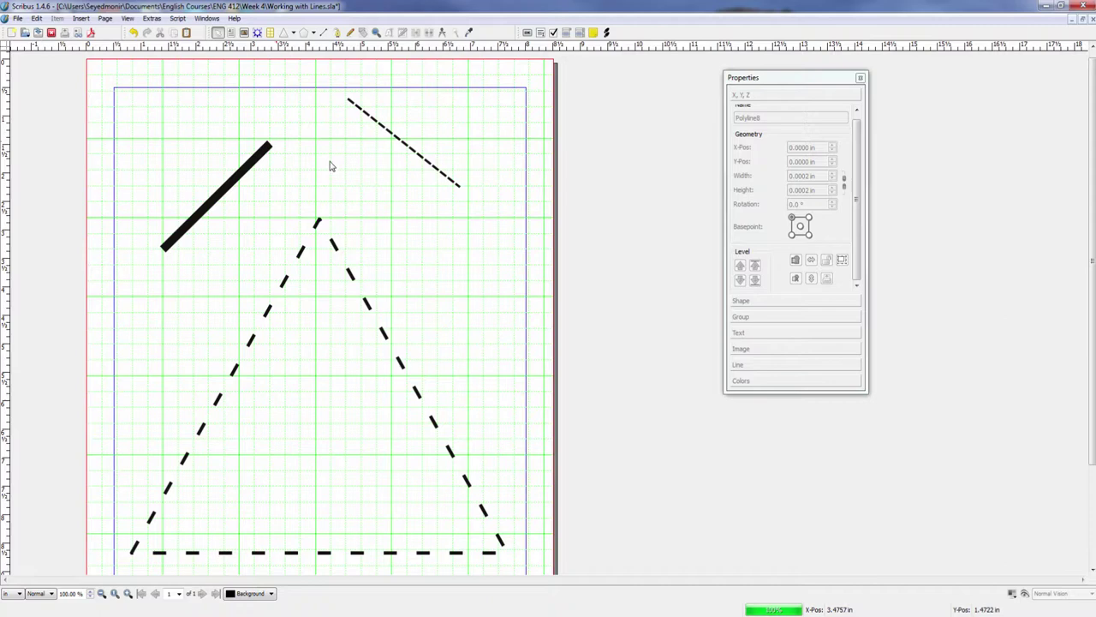
Set the thick line's Start Arrow to Arrow1S and End Arrow to Arrow1L
left_click(241, 180)
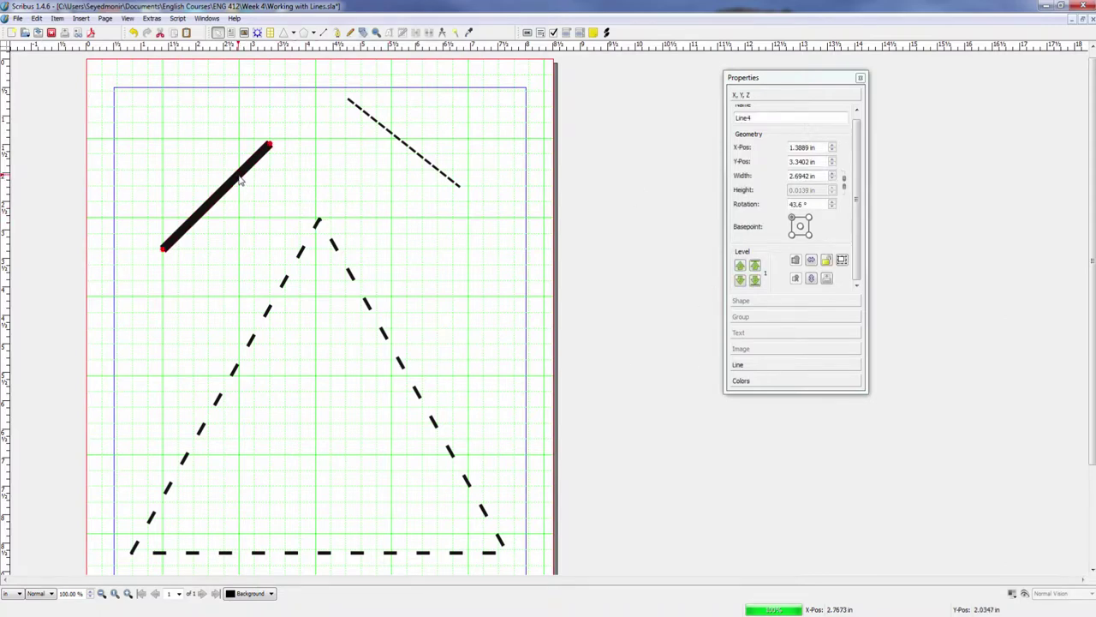
left_click(756, 367)
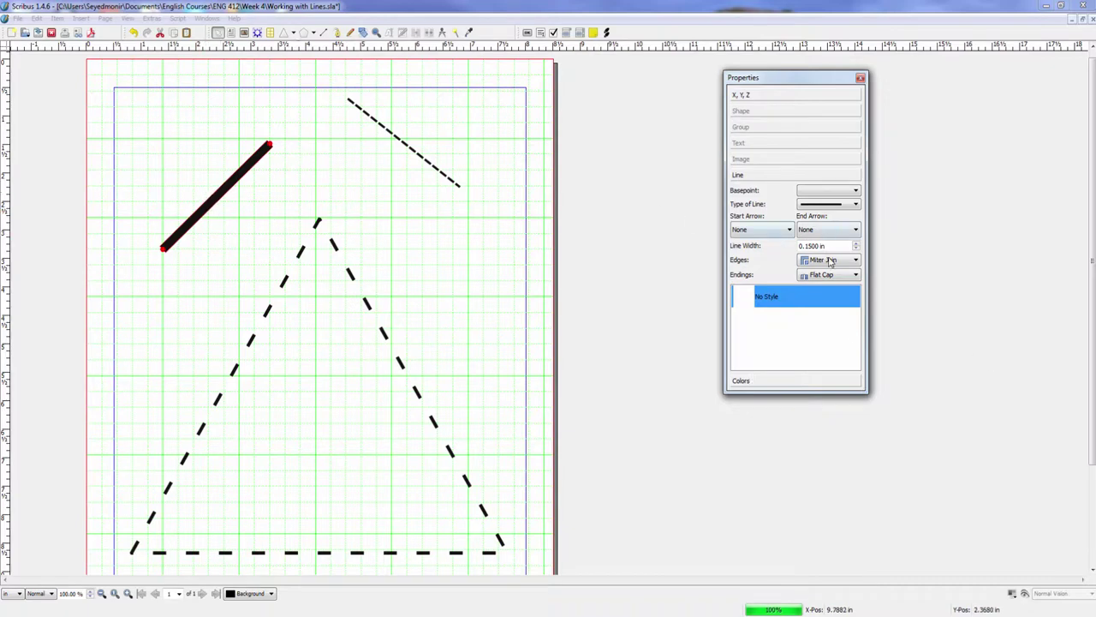
left_click(790, 231)
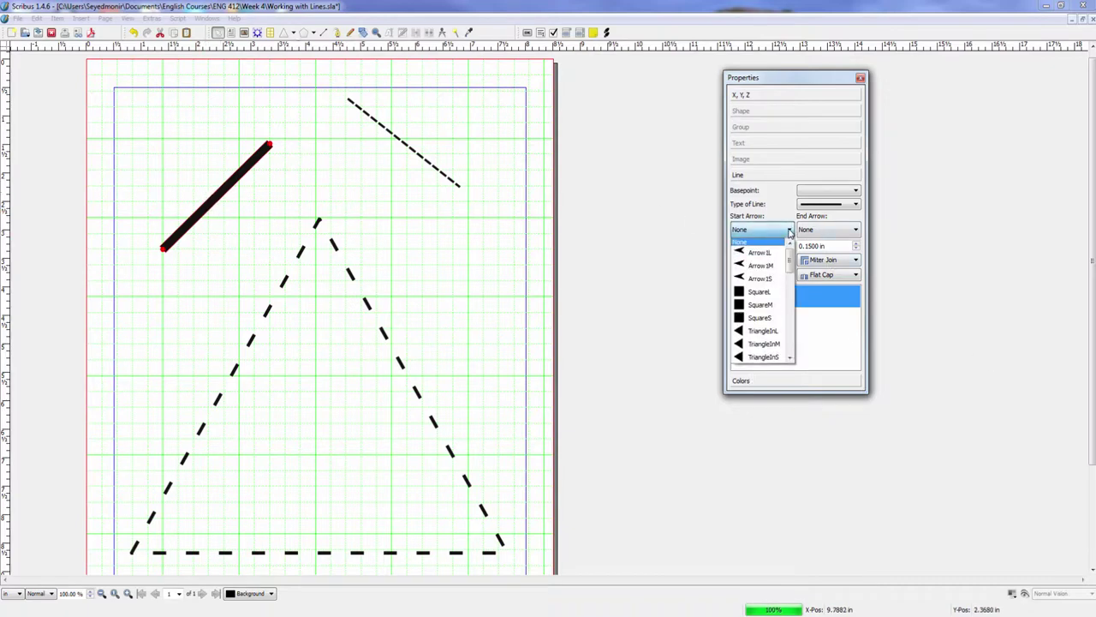
left_click(761, 280)
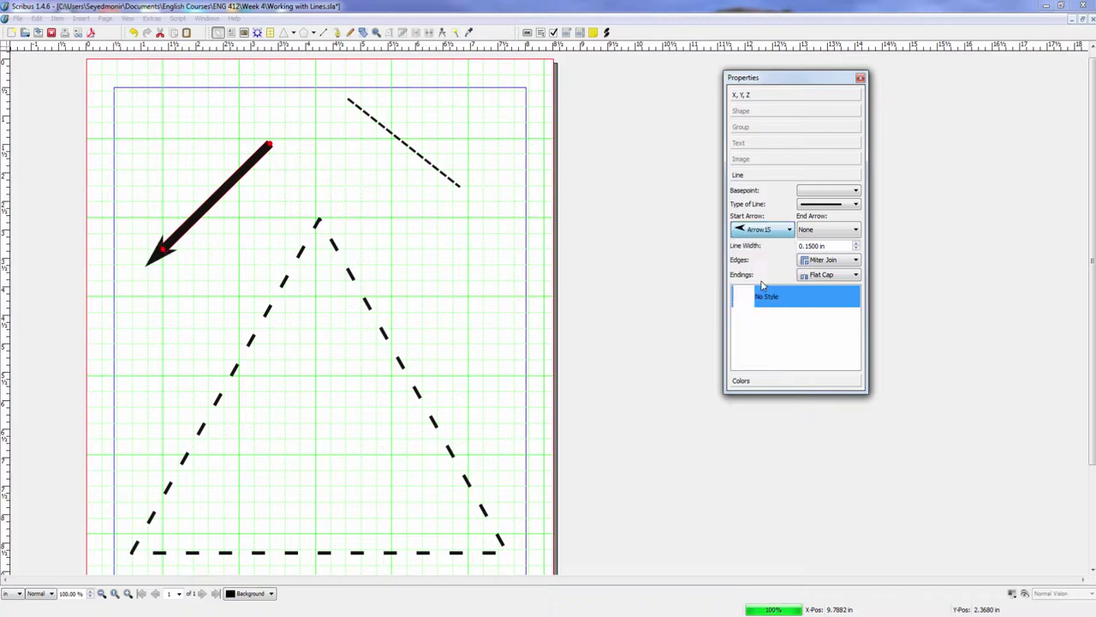
left_click(856, 229)
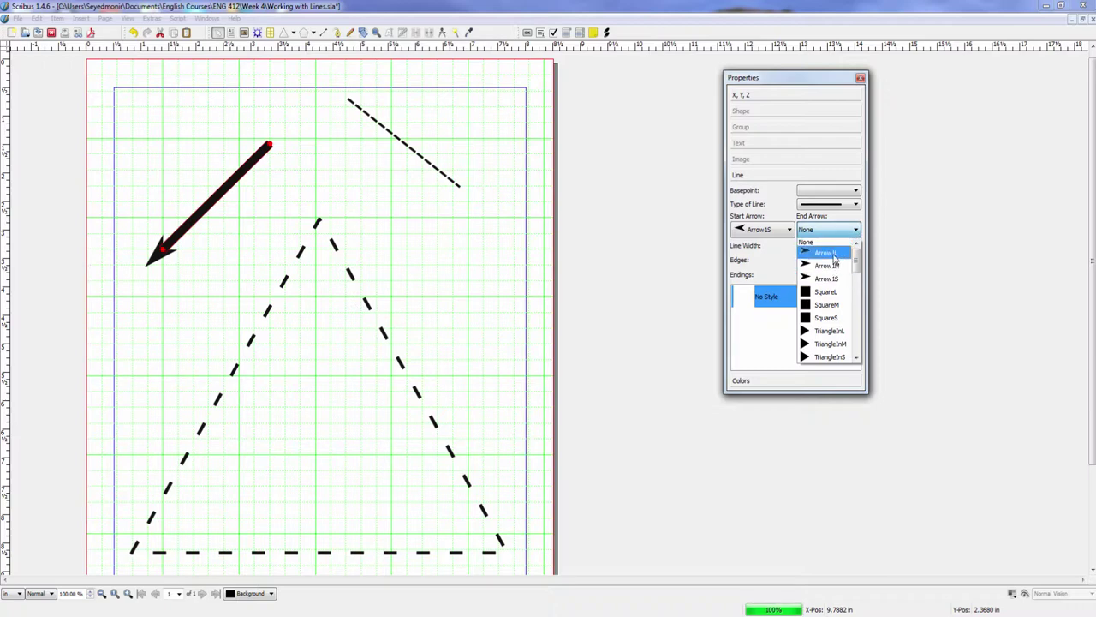
left_click(827, 251)
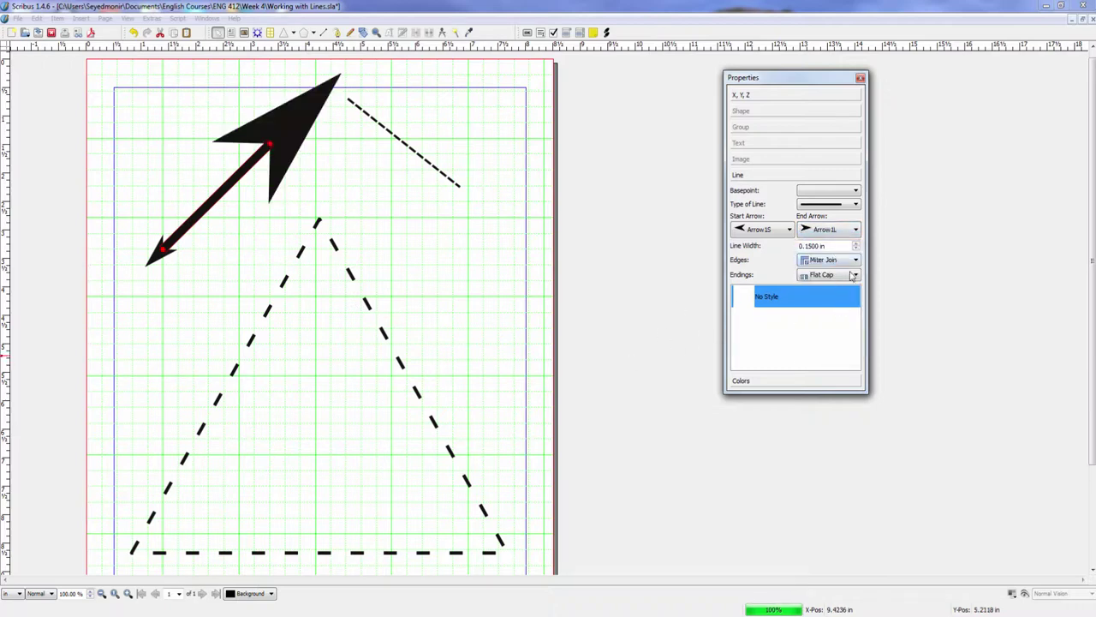
Browse the start and end arrowhead lists again without changing them
left_click(789, 230)
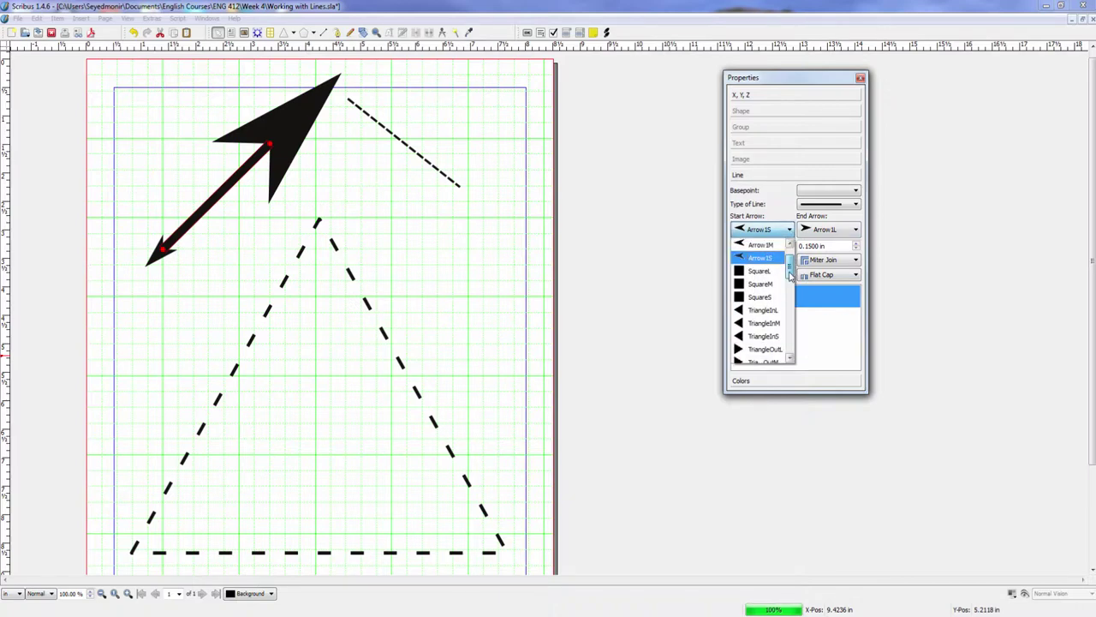
mouse_move(790, 273)
left_mouse_down()
mouse_move(791, 336)
mouse_move(790, 257)
left_mouse_up()
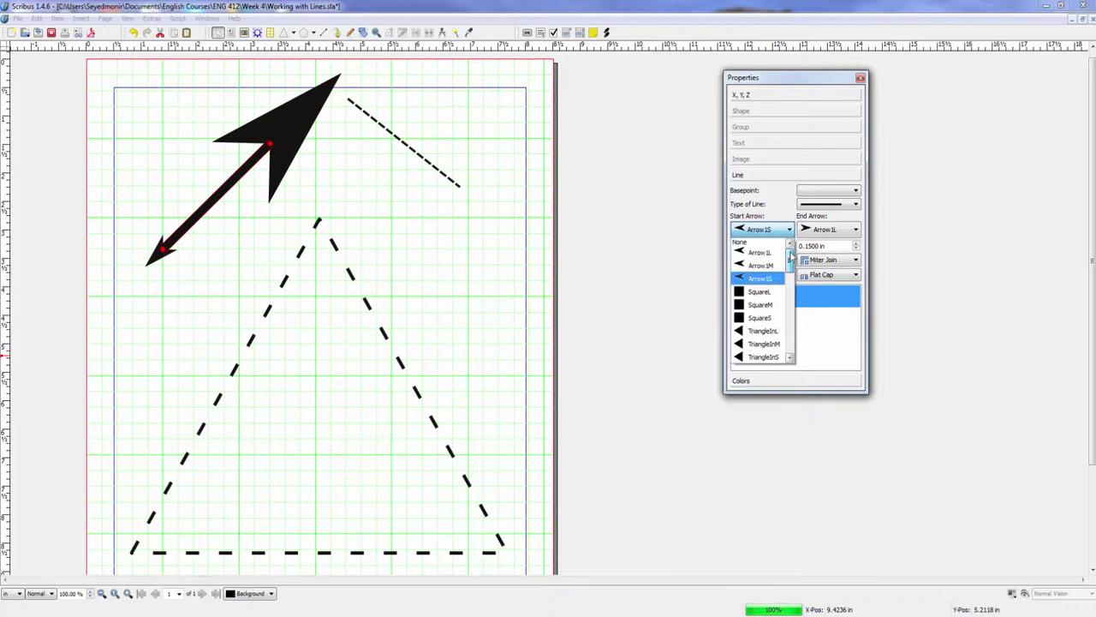
left_click(859, 230)
left_click(857, 358)
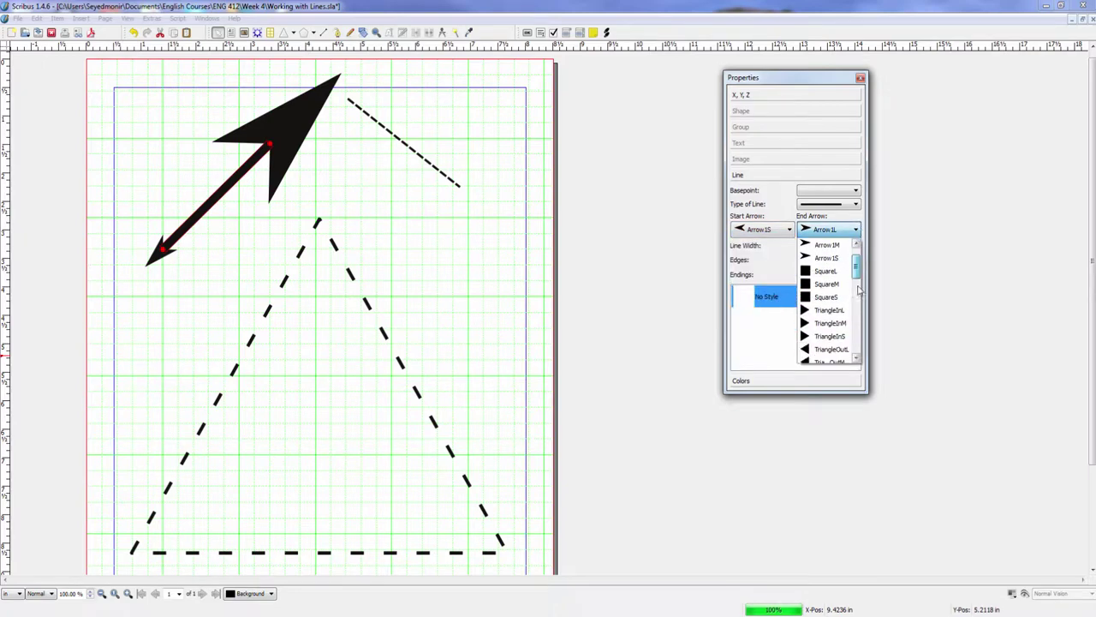
left_click_drag(856, 342, 857, 254)
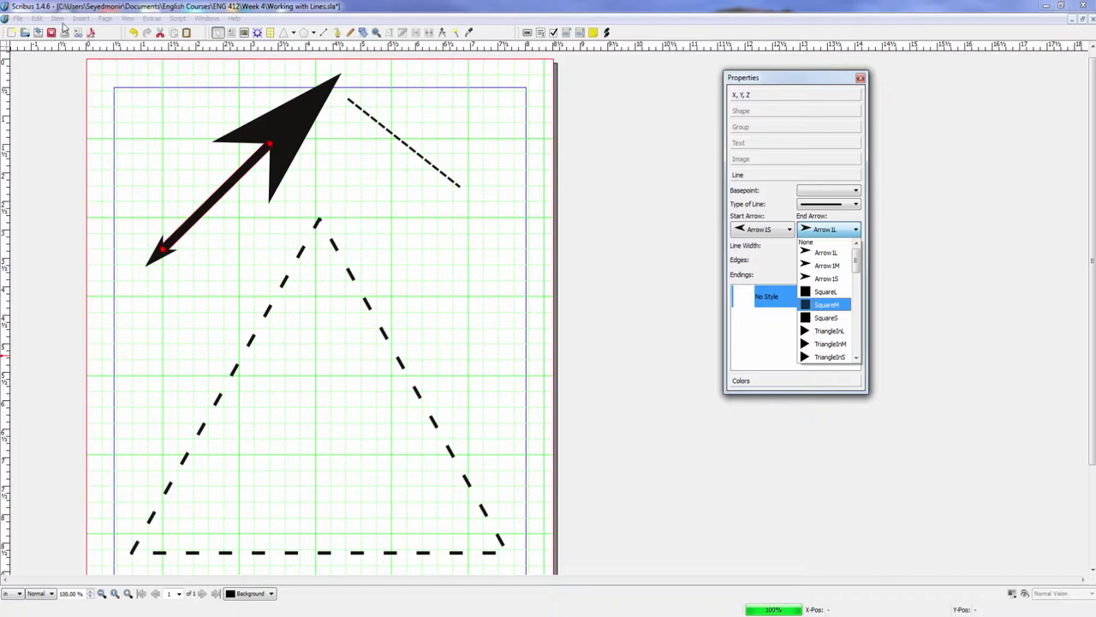
Draw a four-point zigzag Bézier curve with a curved start above the triangle's apex
left_click(120, 81)
left_click(80, 18)
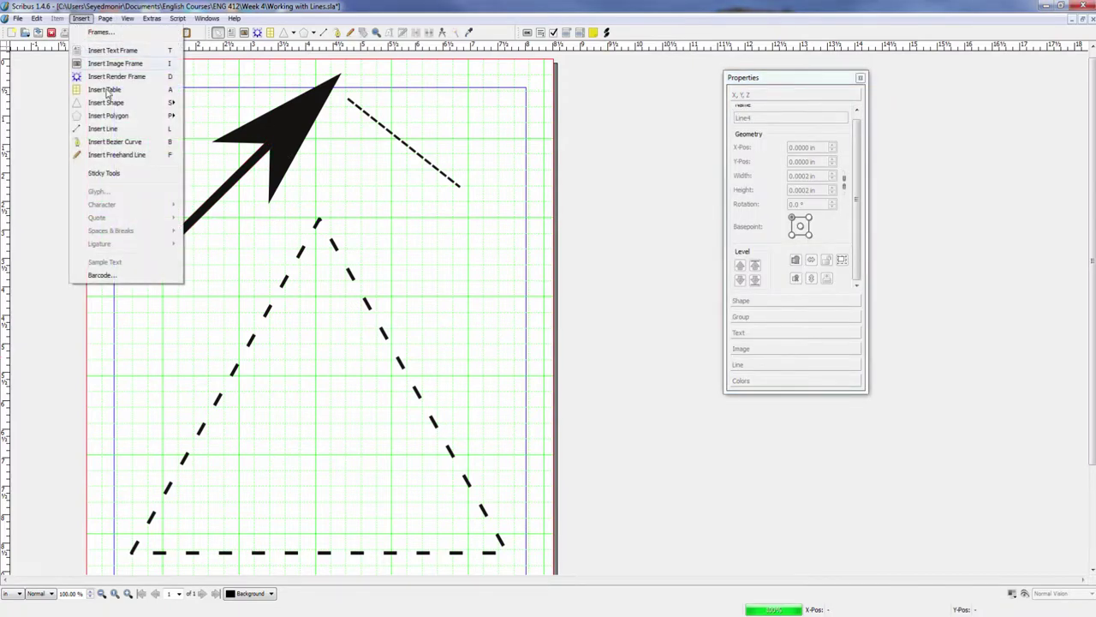
left_click(125, 142)
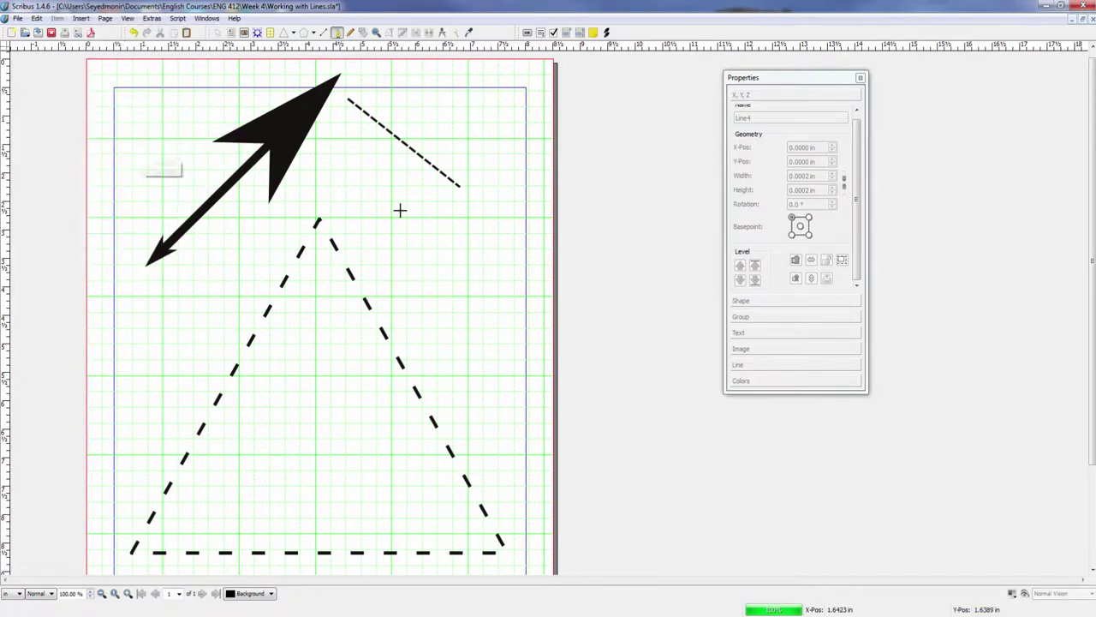
left_click(320, 169)
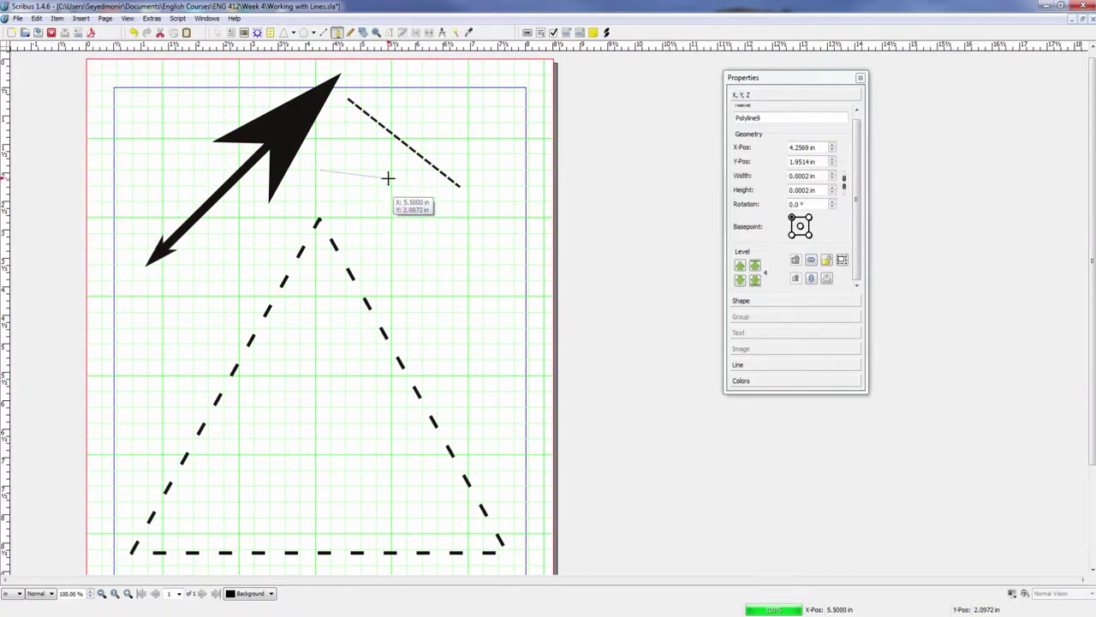
left_click_drag(357, 199, 374, 209)
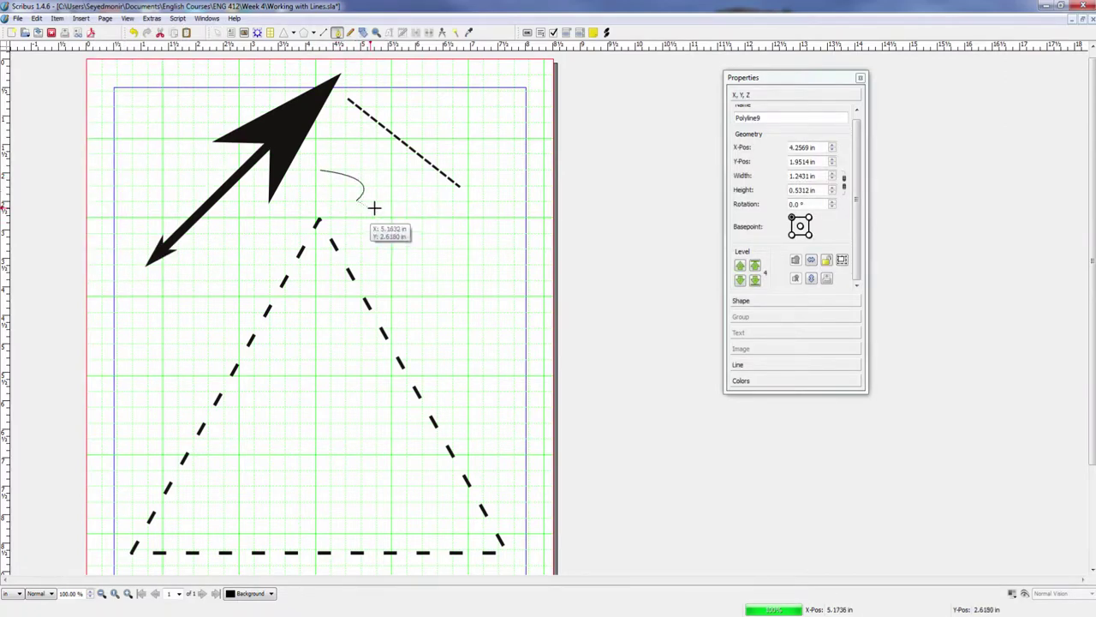
left_click(426, 212)
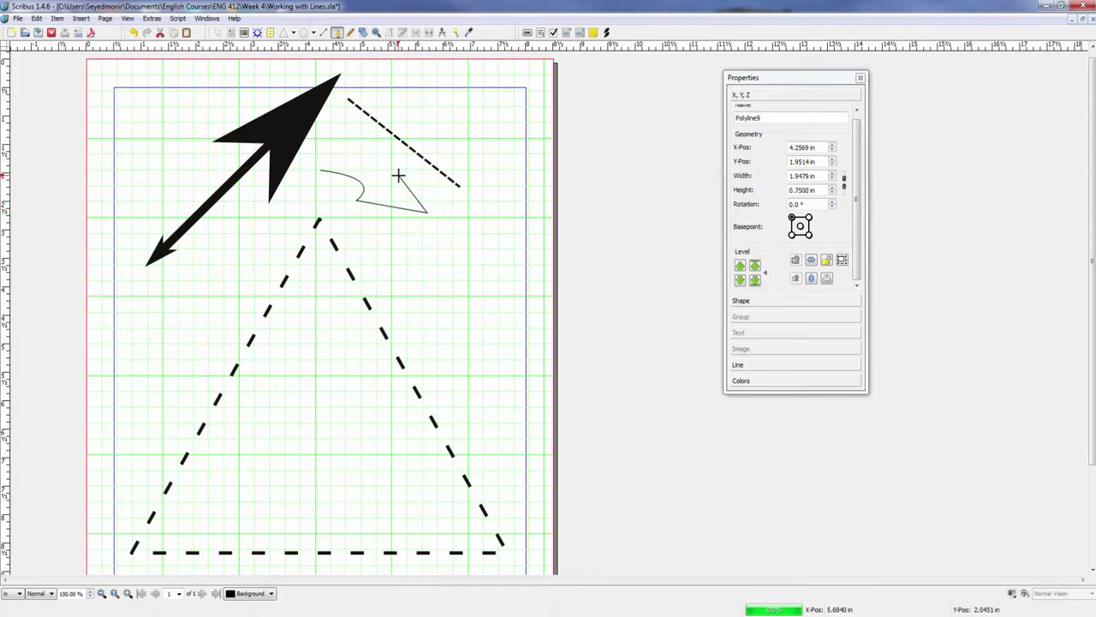
left_click(475, 233)
right_click(474, 234)
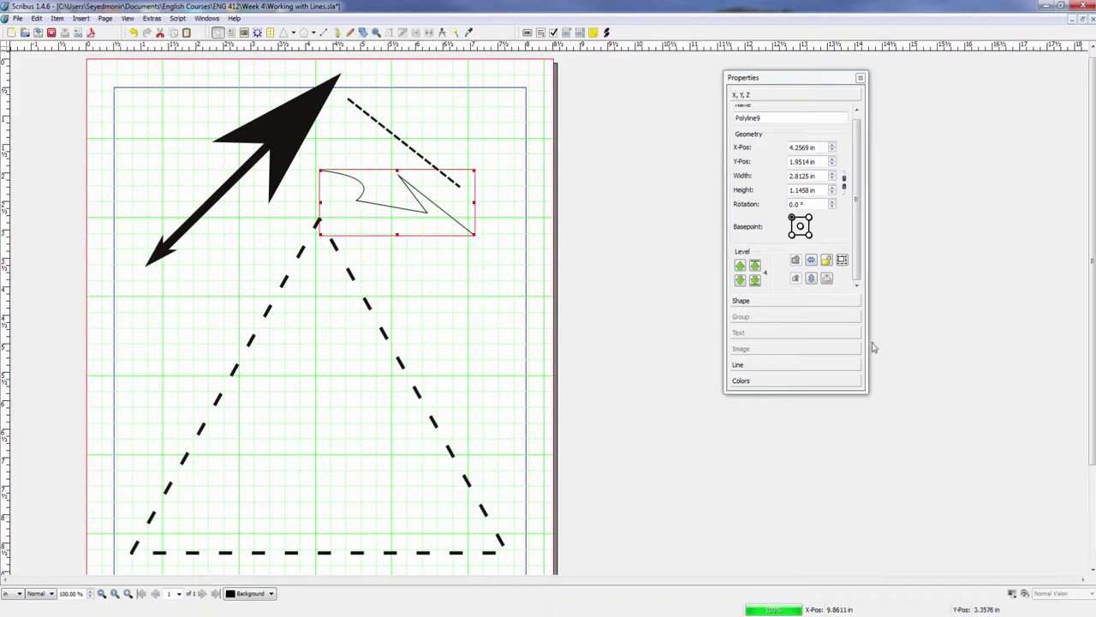
Give the Bezier curve a large triangular start arrowhead and a small triangular end arrowhead
left_click(738, 365)
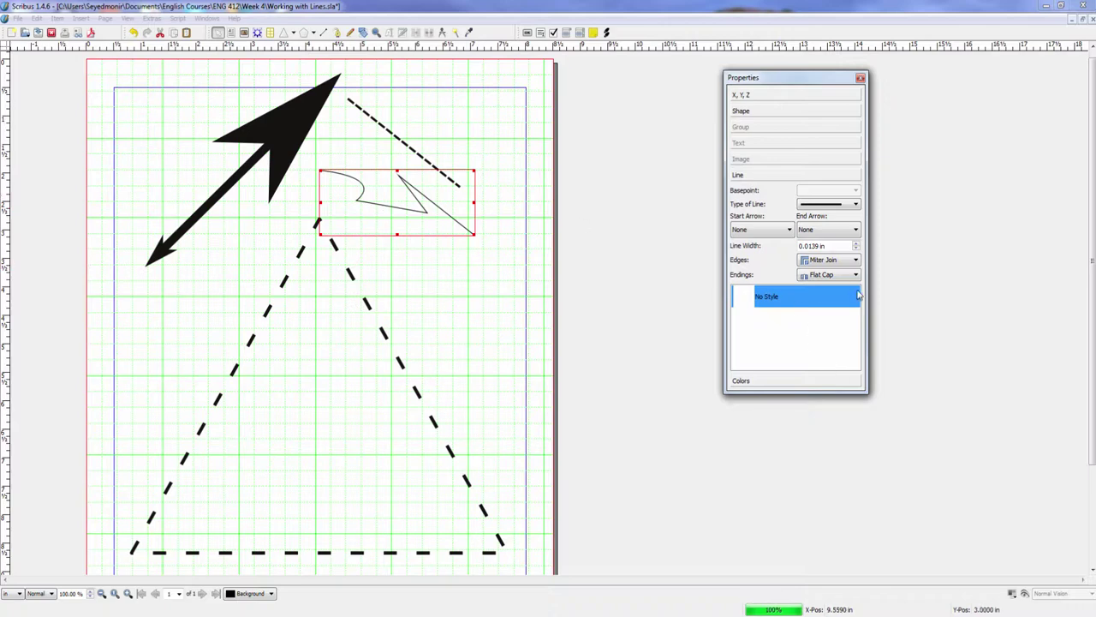
left_click(790, 232)
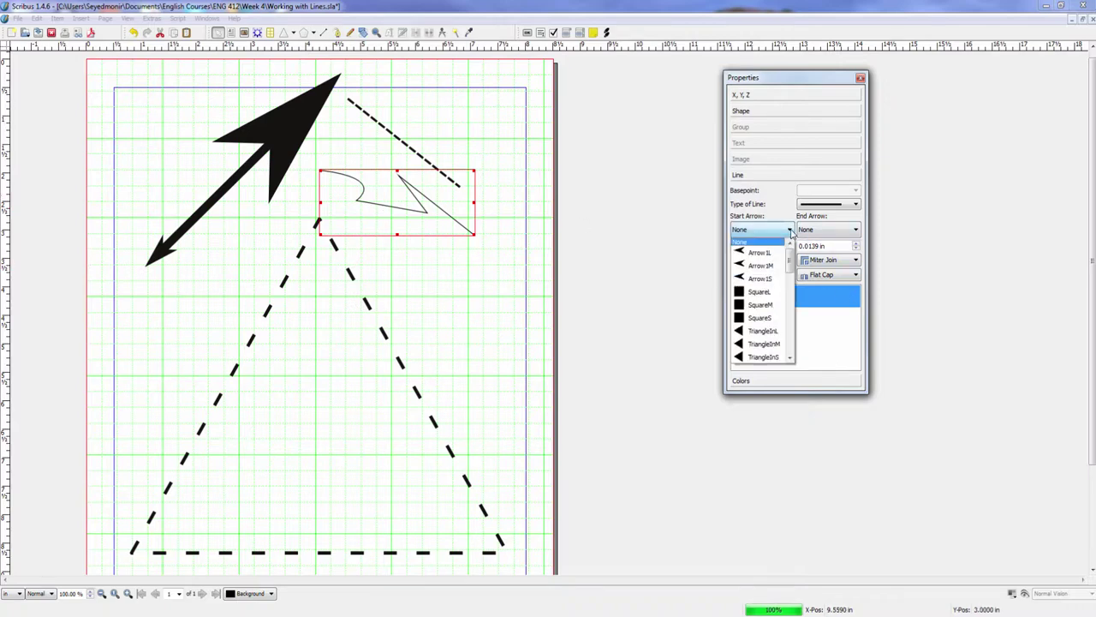
left_click(762, 331)
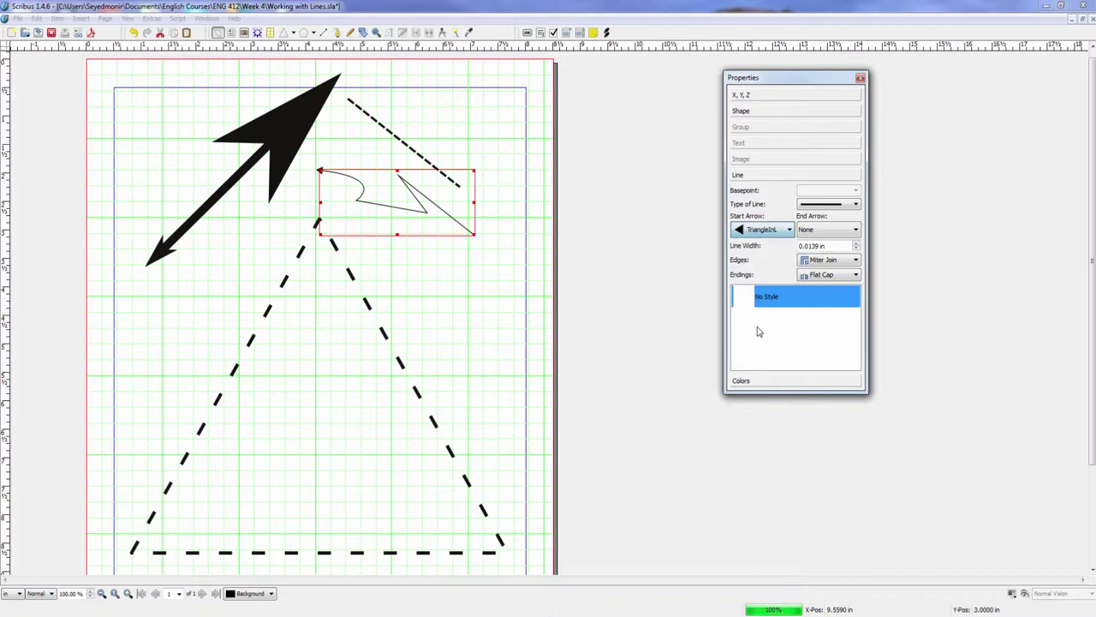
left_click(855, 229)
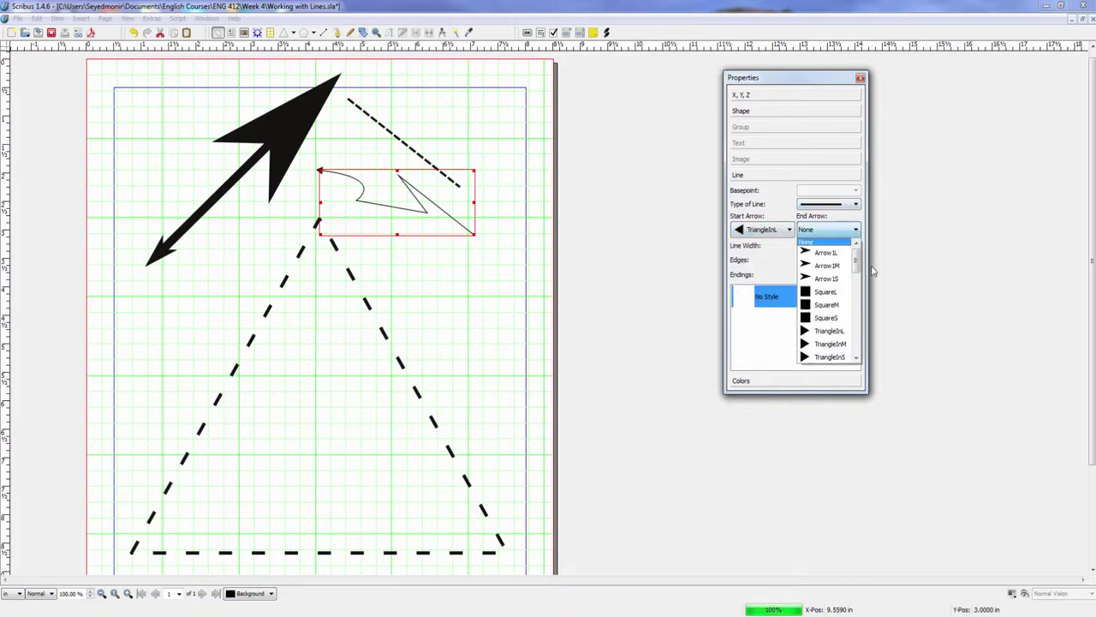
left_click(857, 357)
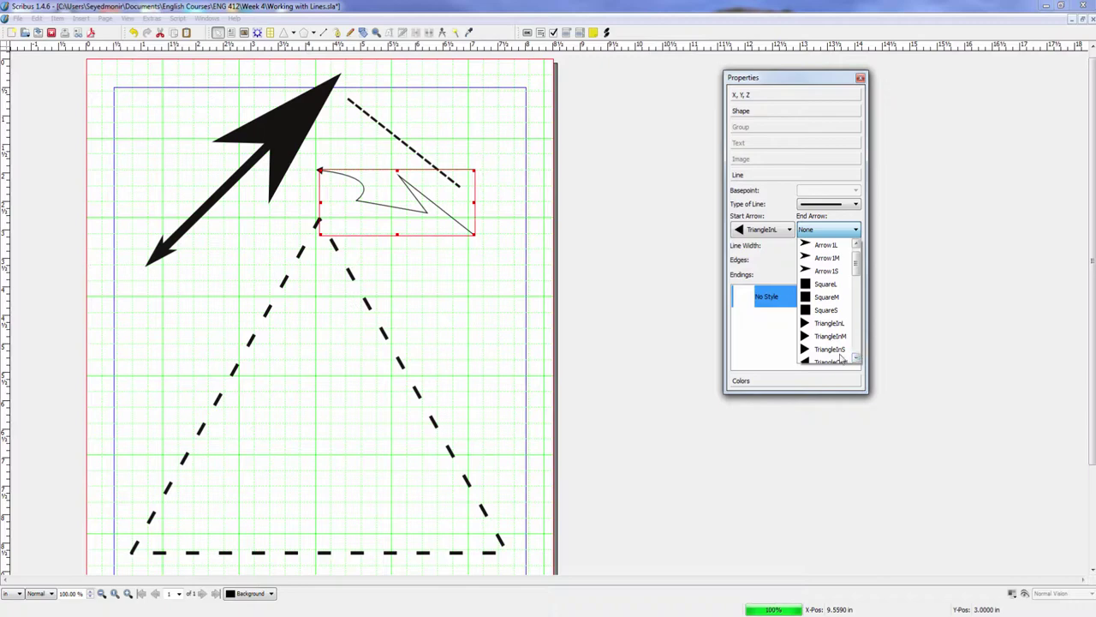
left_click(830, 350)
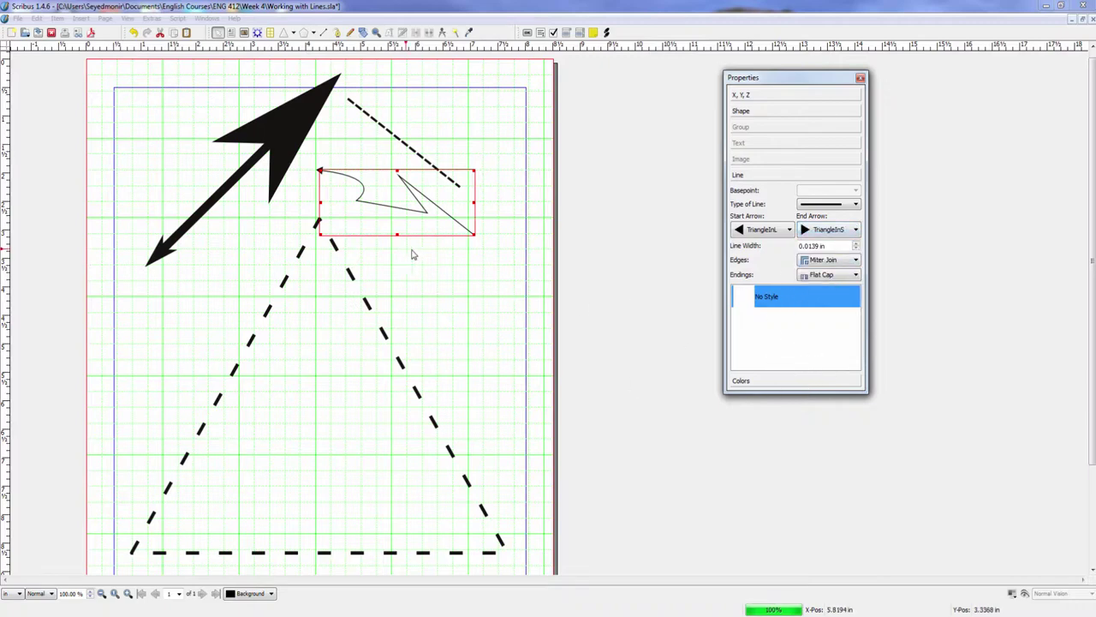
Reselect the curve, switch its end to a small arrowhead, and show the end arrow styles
left_click(492, 267)
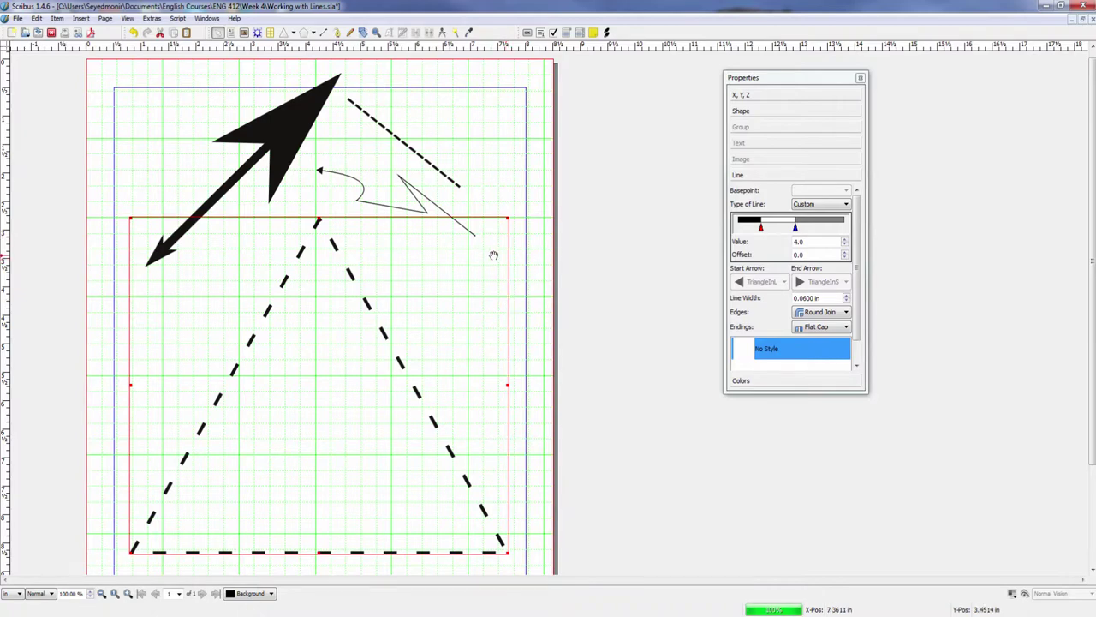
left_click(471, 233)
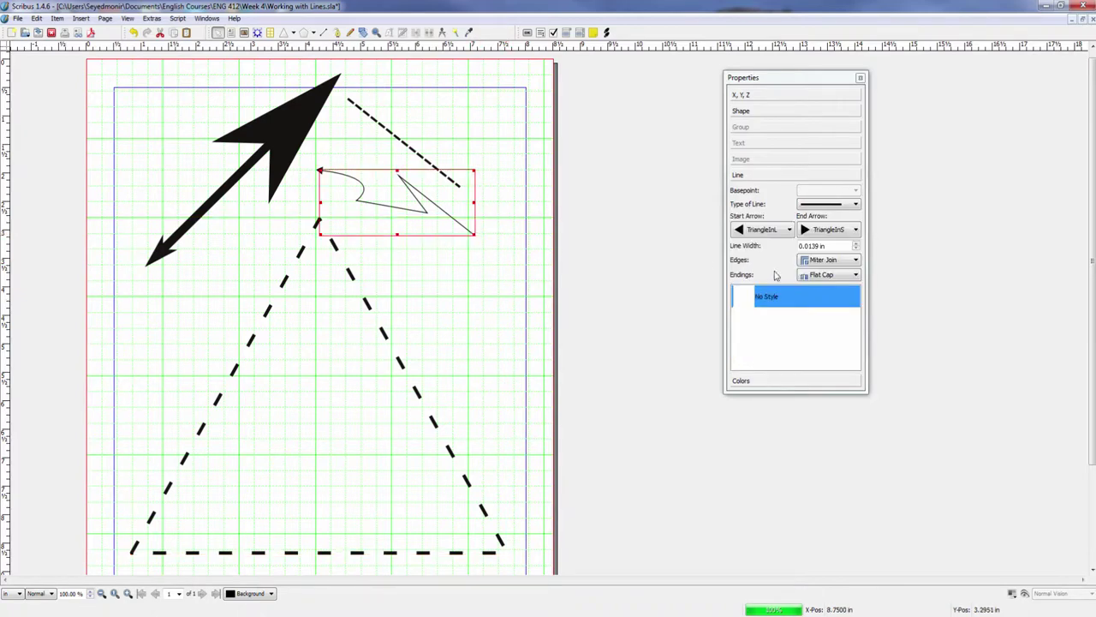
left_click(856, 231)
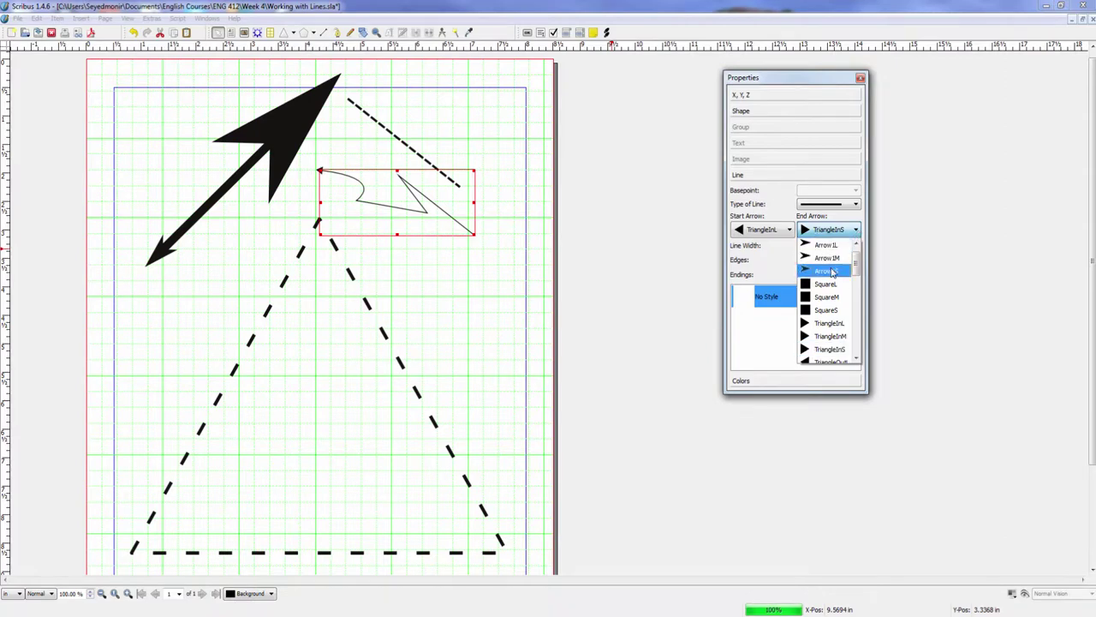
left_click(830, 271)
left_click(482, 297)
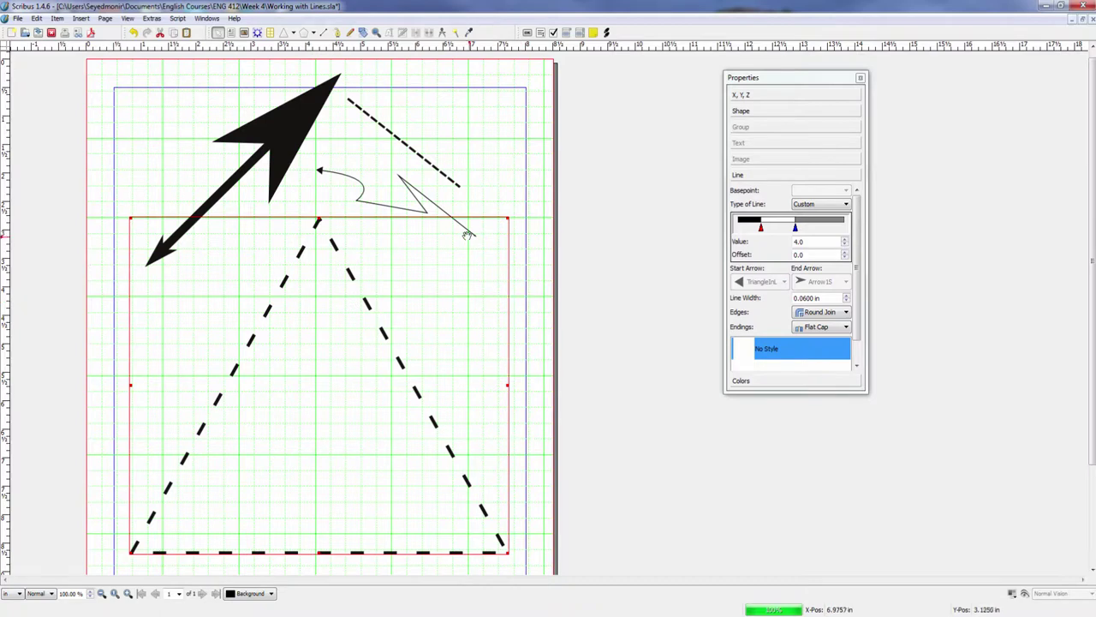
left_click(422, 216)
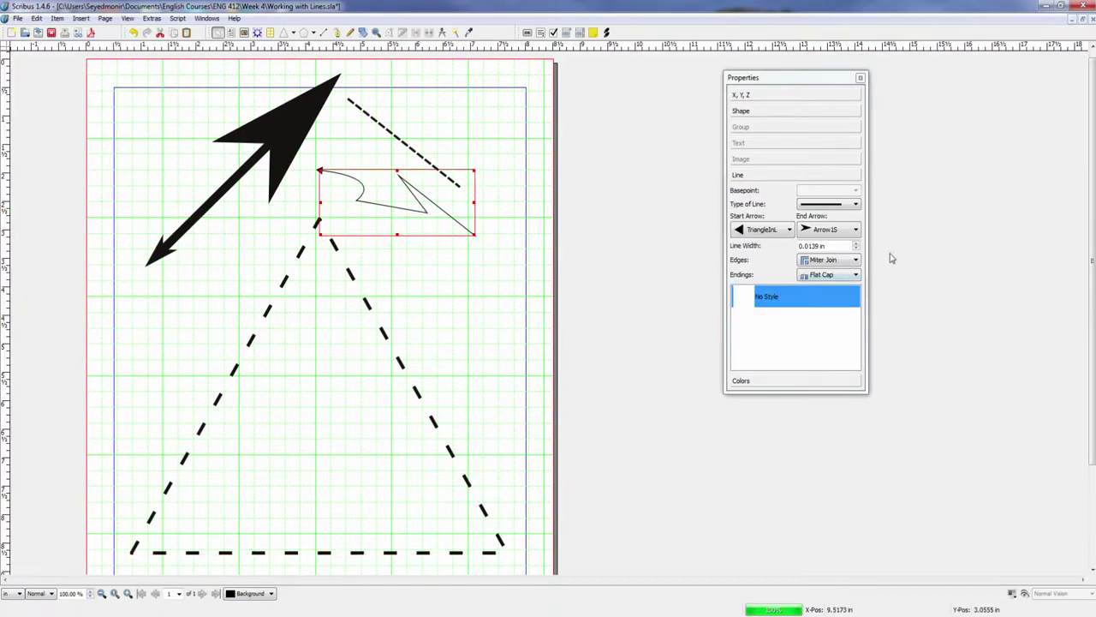
left_click(856, 230)
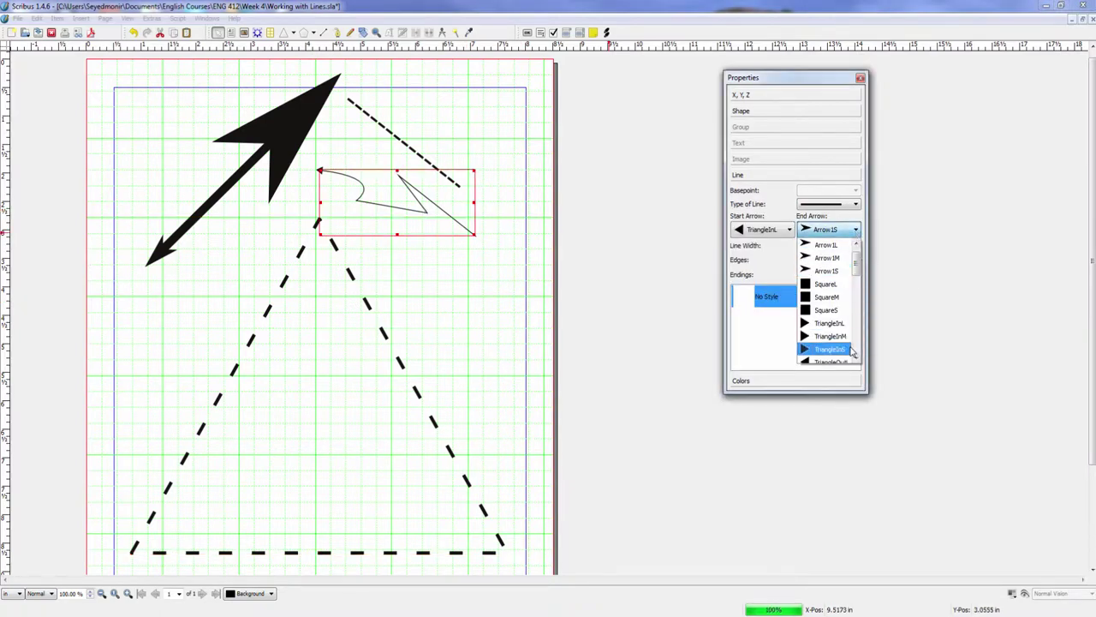
Deselect the curve, then select the dashed triangle and show its Line settings
left_click(519, 320)
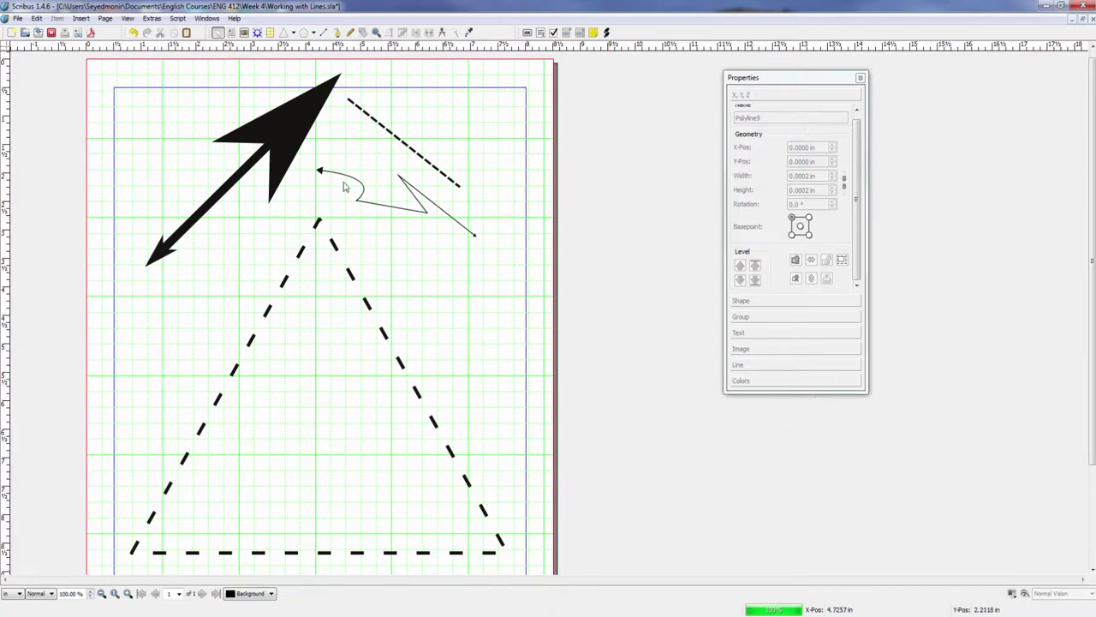
left_click(348, 276)
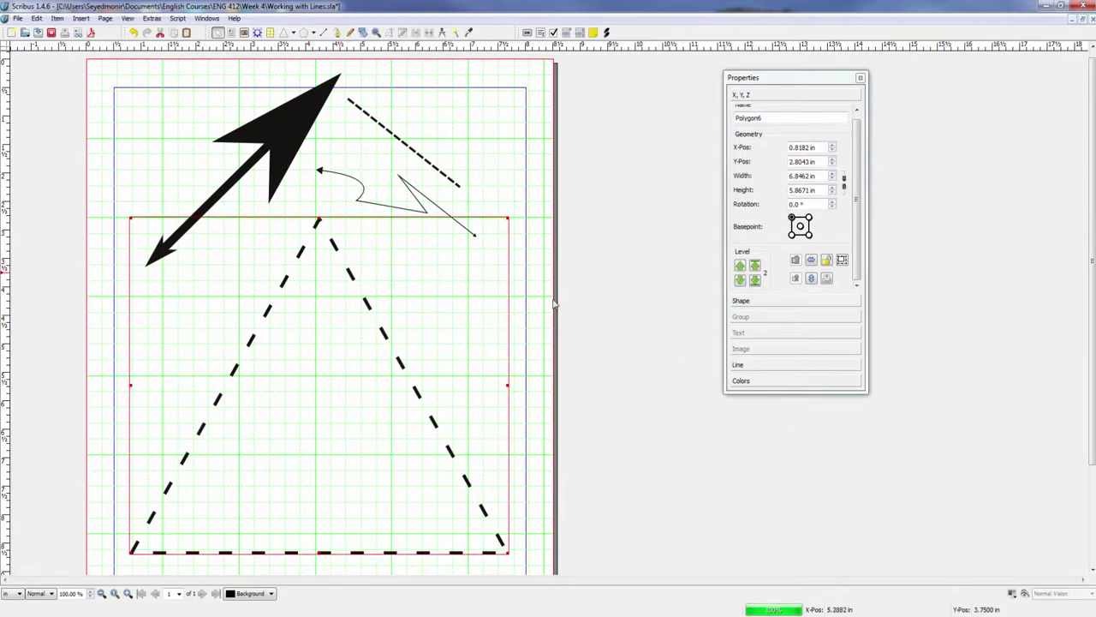
left_click(741, 365)
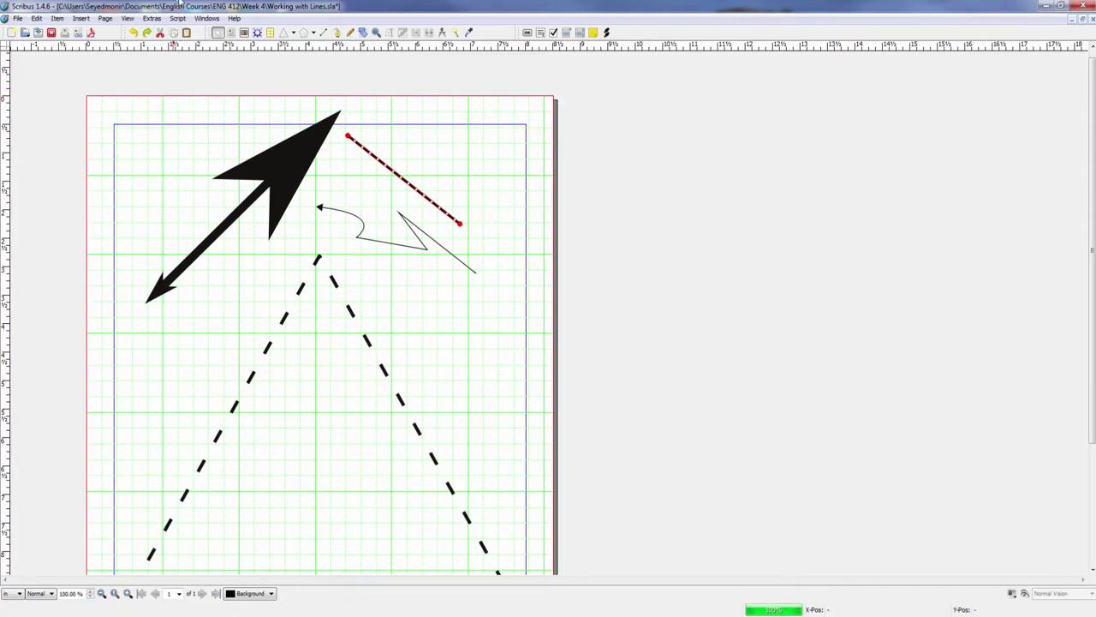
Create a new line style in the Style Manager named '2 pt dotted blue line'
left_click(38, 19)
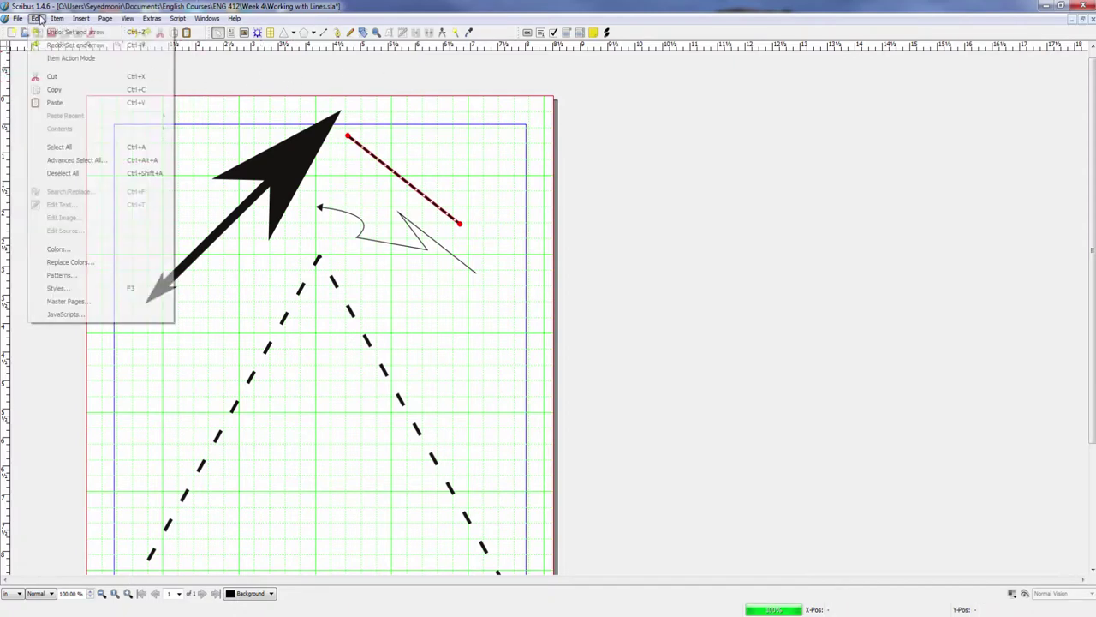
left_click(57, 289)
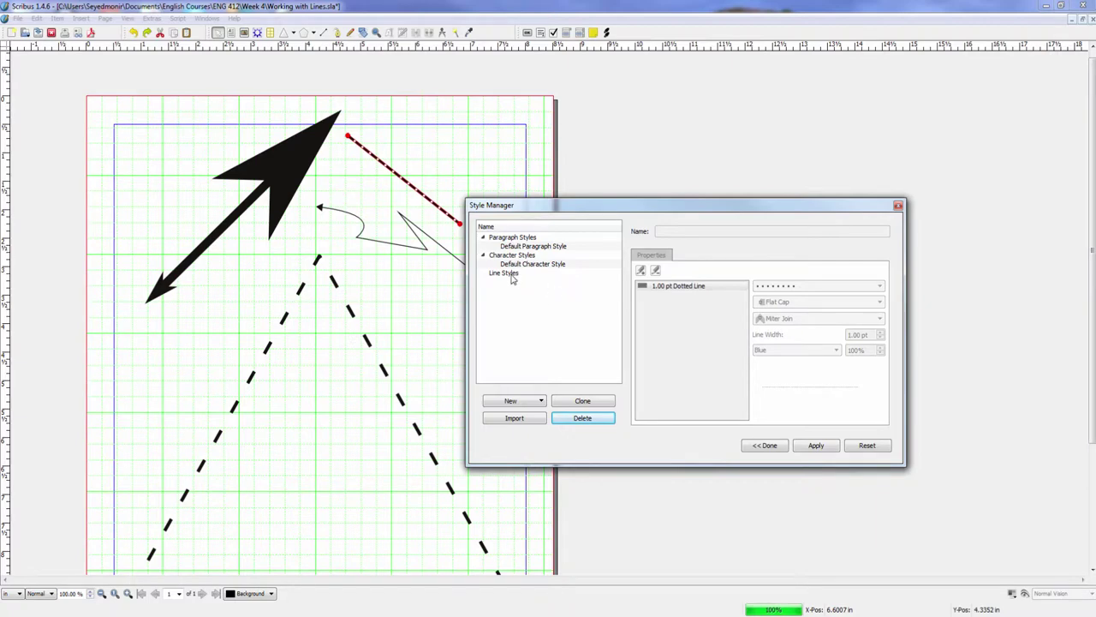
left_click(512, 402)
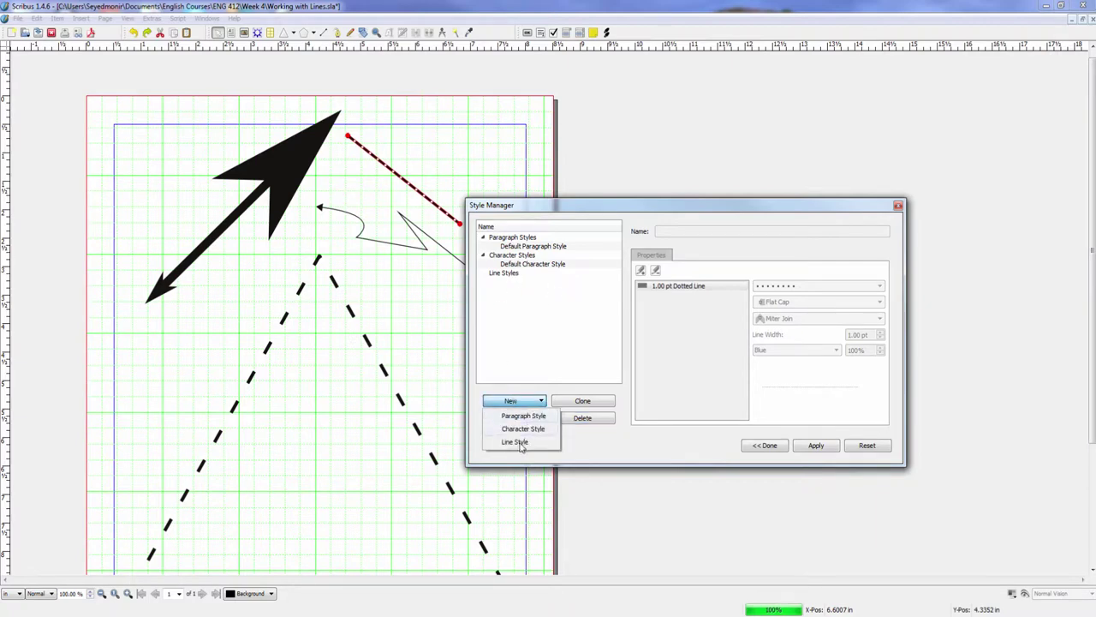
left_click(517, 442)
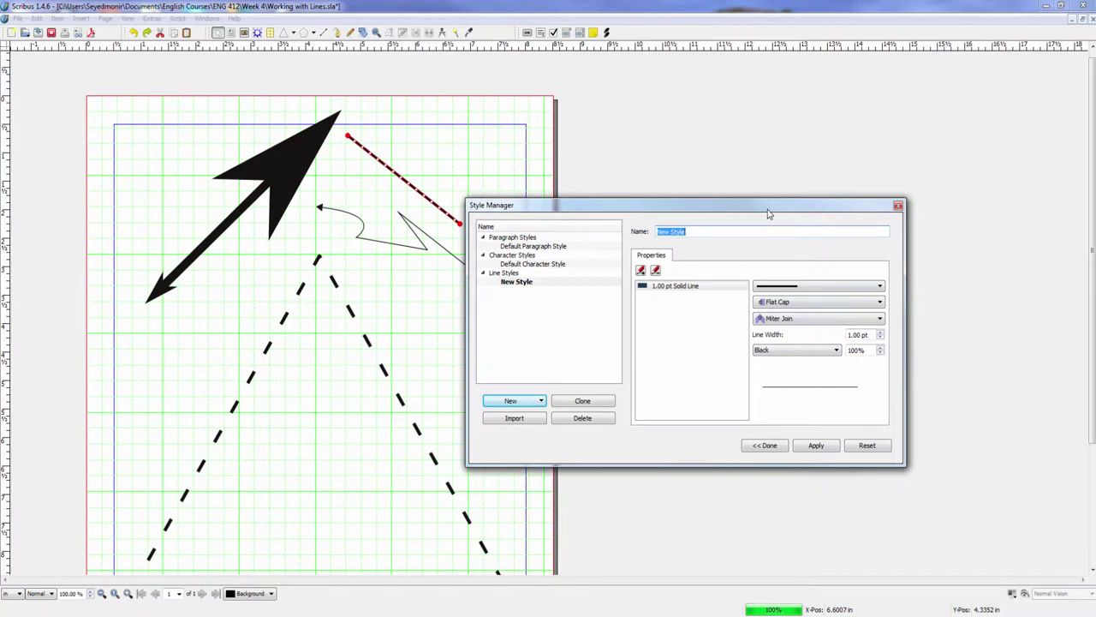
type("0")
key("BackSpace")
key("BackSpace")
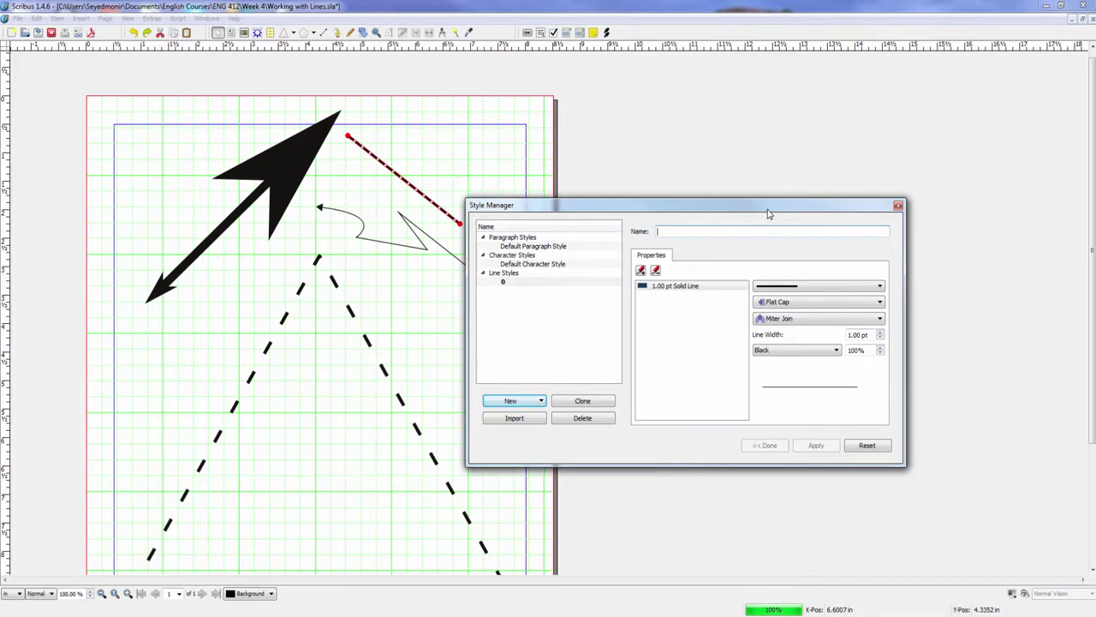
type("2 pt dotted blue line")
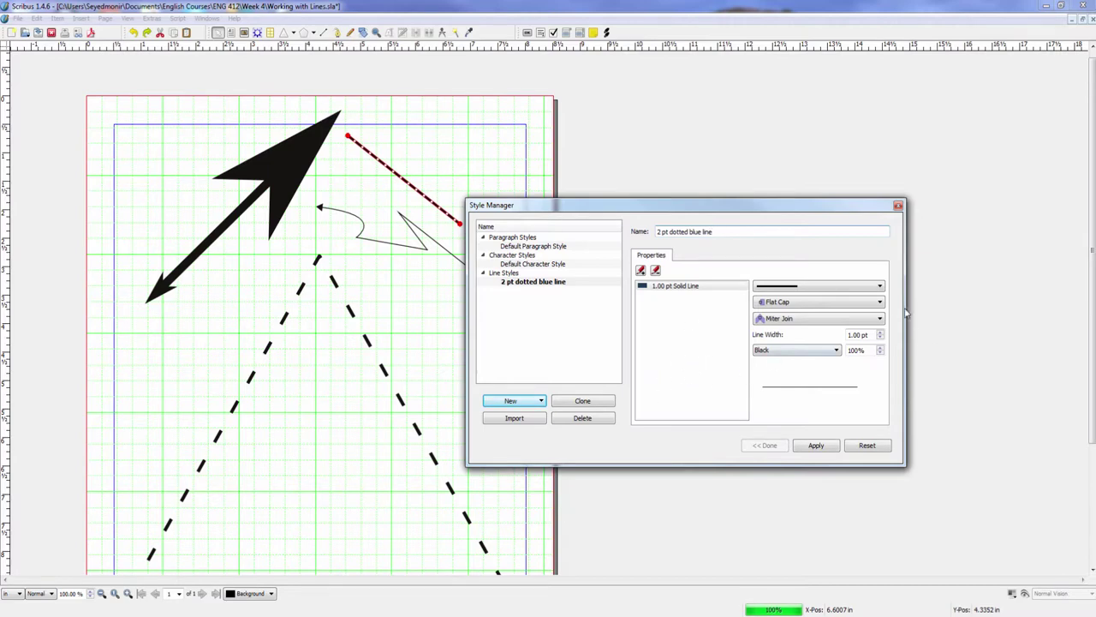
Give the new line style a dotted Blue 2 pt line, apply it, and close the Style Manager
left_click(880, 288)
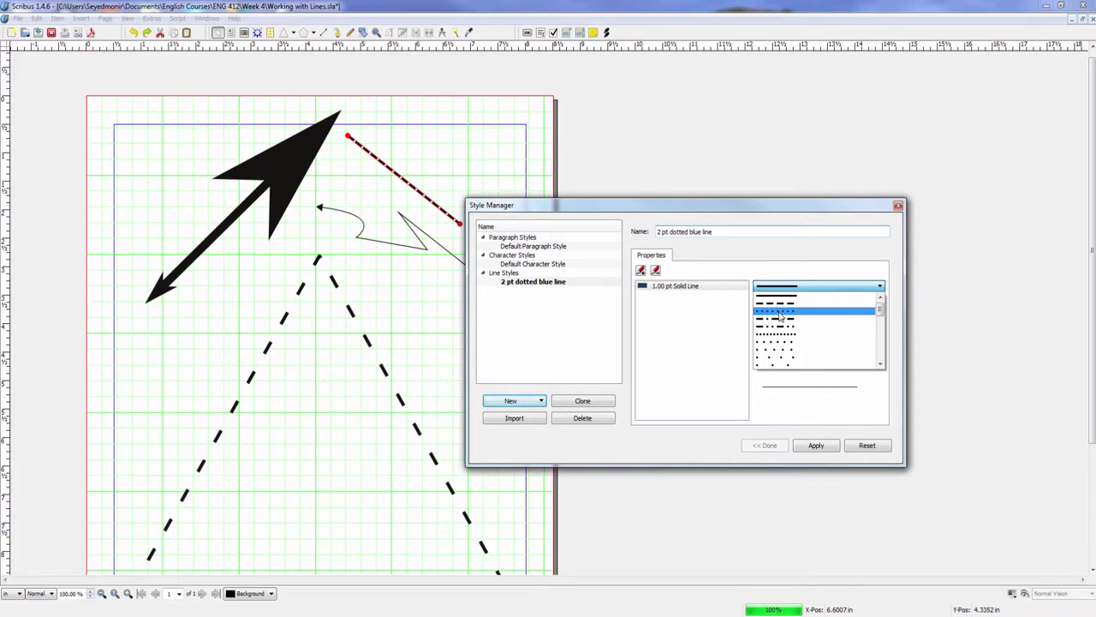
left_click(779, 313)
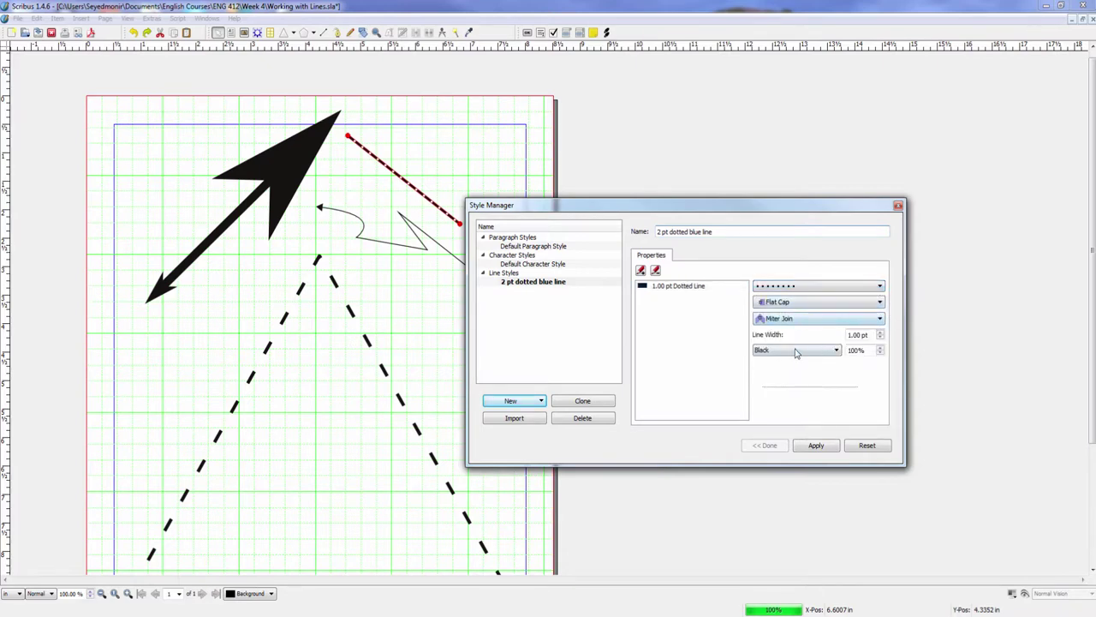
left_click(836, 350)
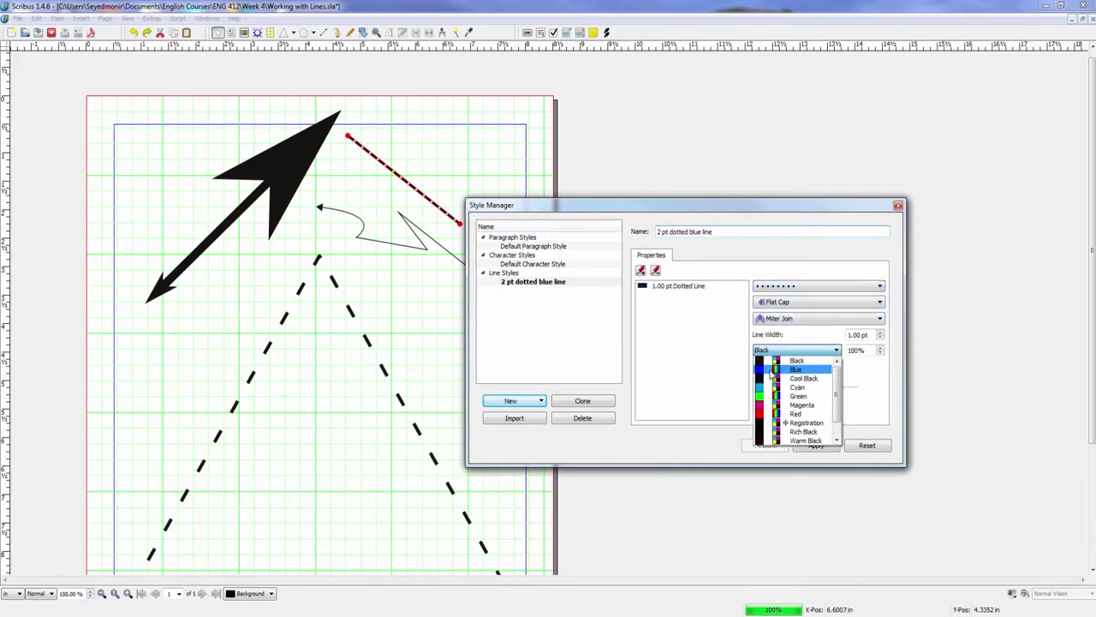
left_click(777, 370)
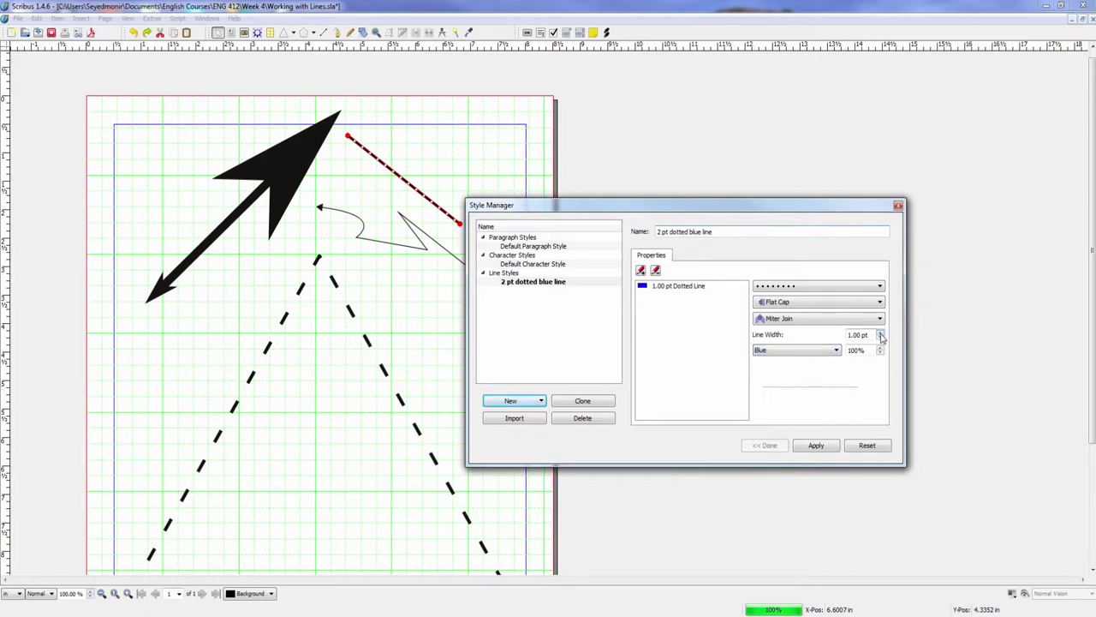
left_click(882, 334)
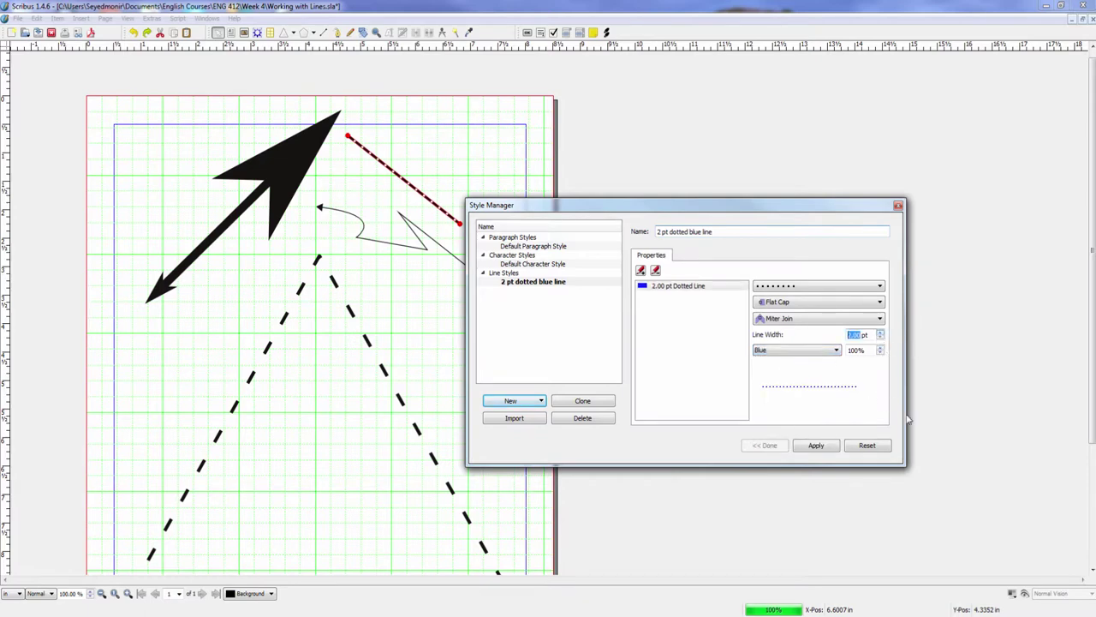
left_click(825, 447)
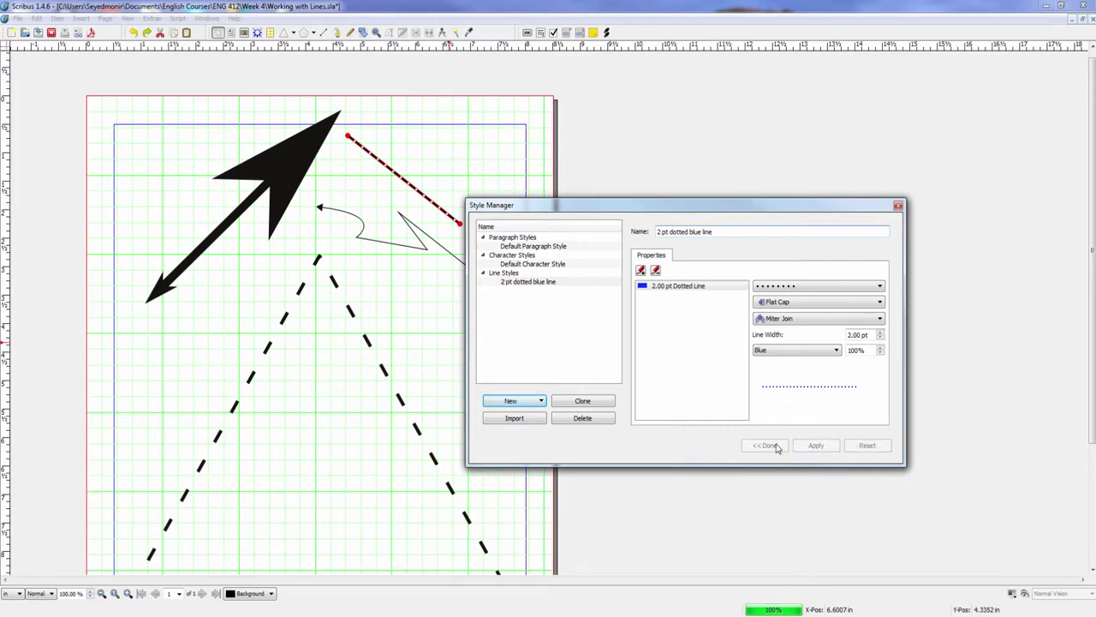
left_click(561, 283)
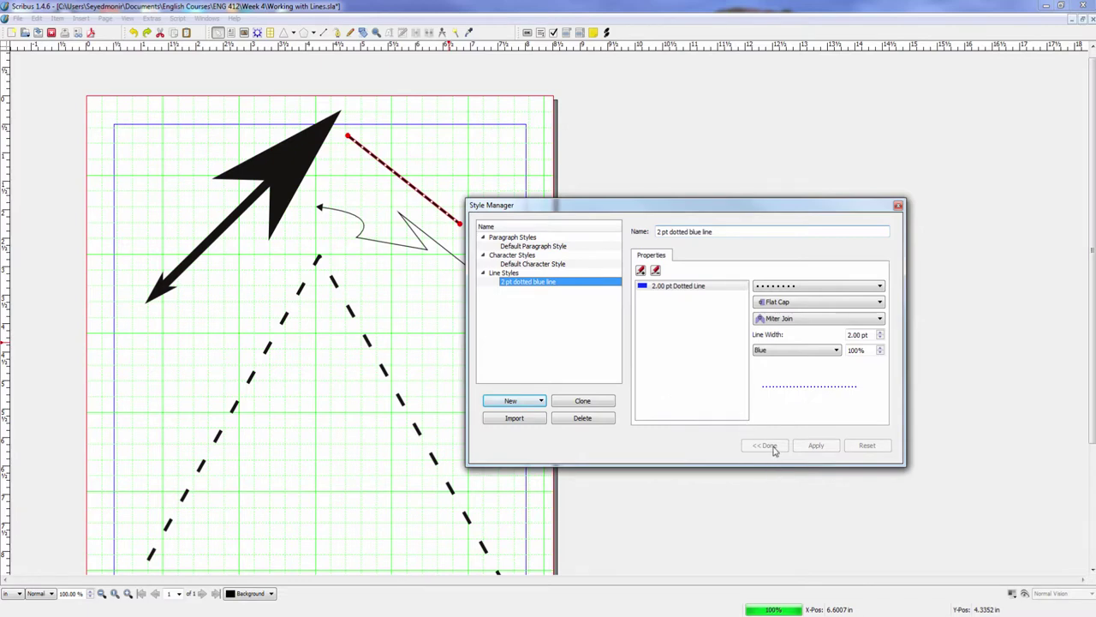
left_click(898, 206)
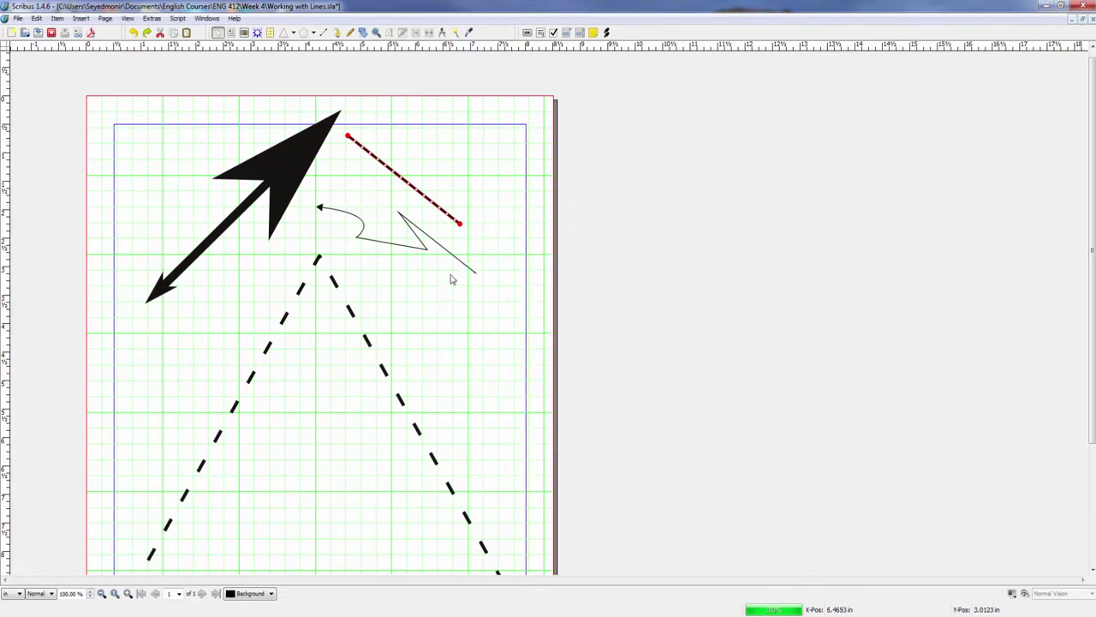
Apply the '2 pt dotted blue line' style to the dashed triangle, then deselect it to check
left_click(36, 19)
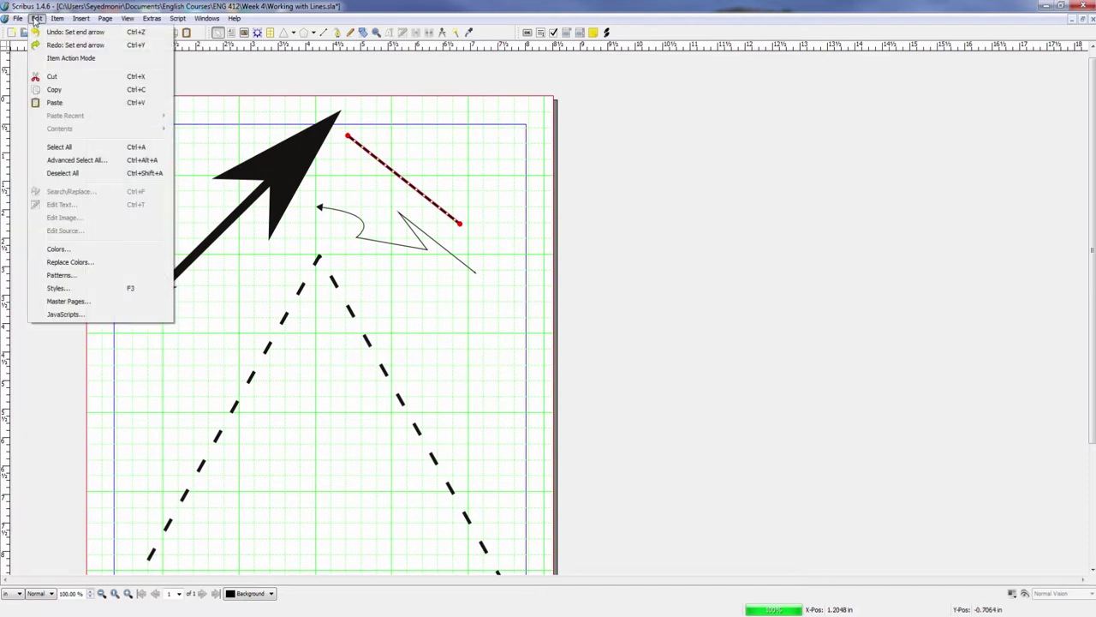
left_click(36, 19)
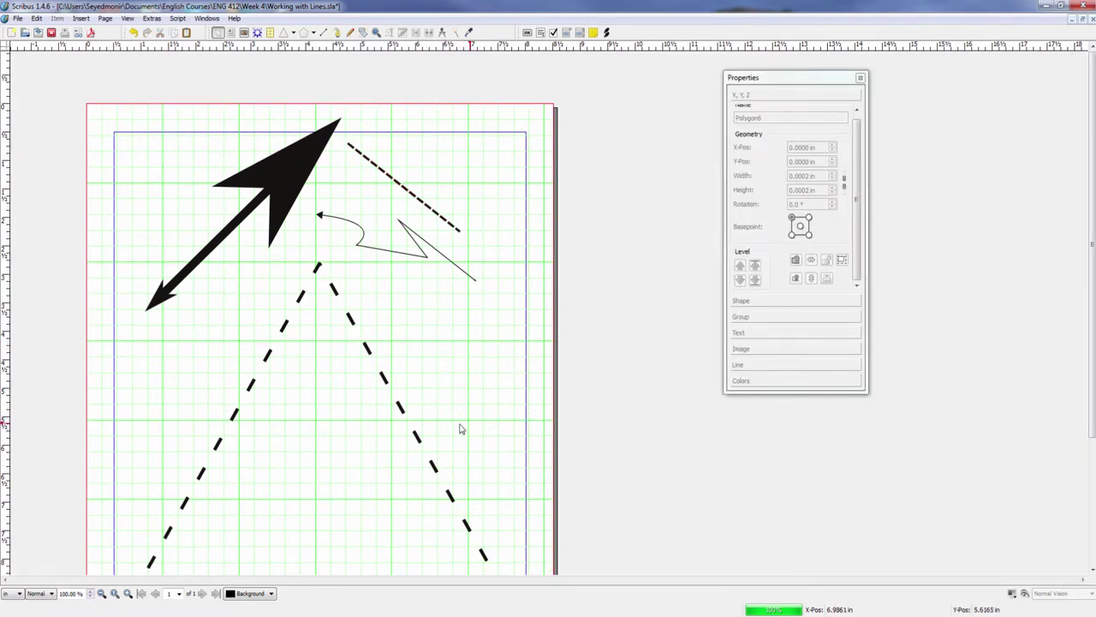
left_click(368, 351)
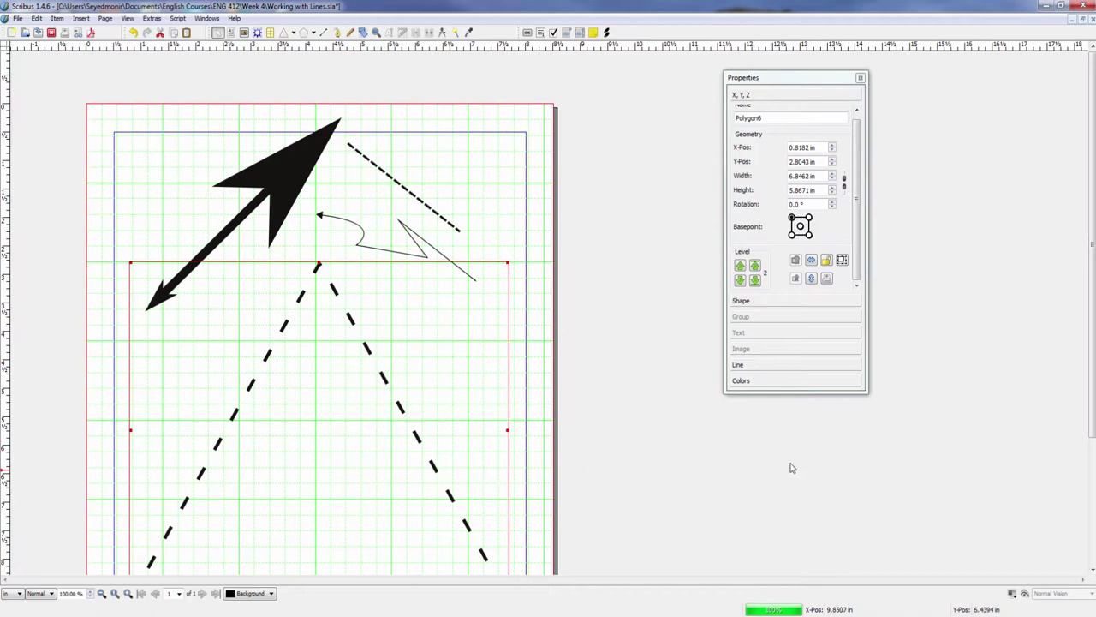
left_click(758, 366)
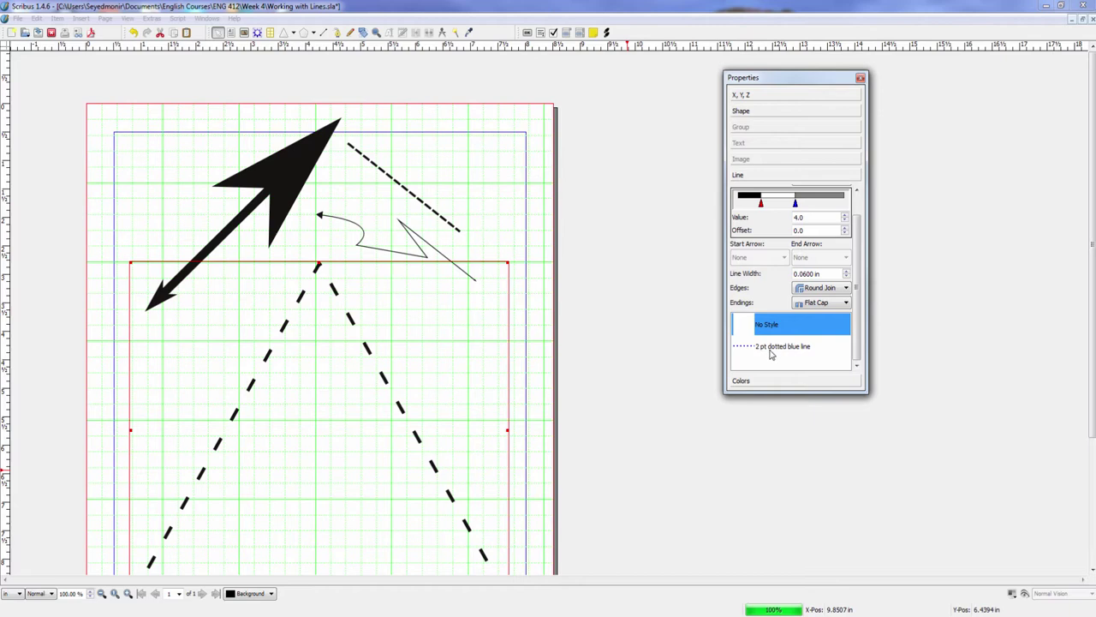
left_click(793, 351)
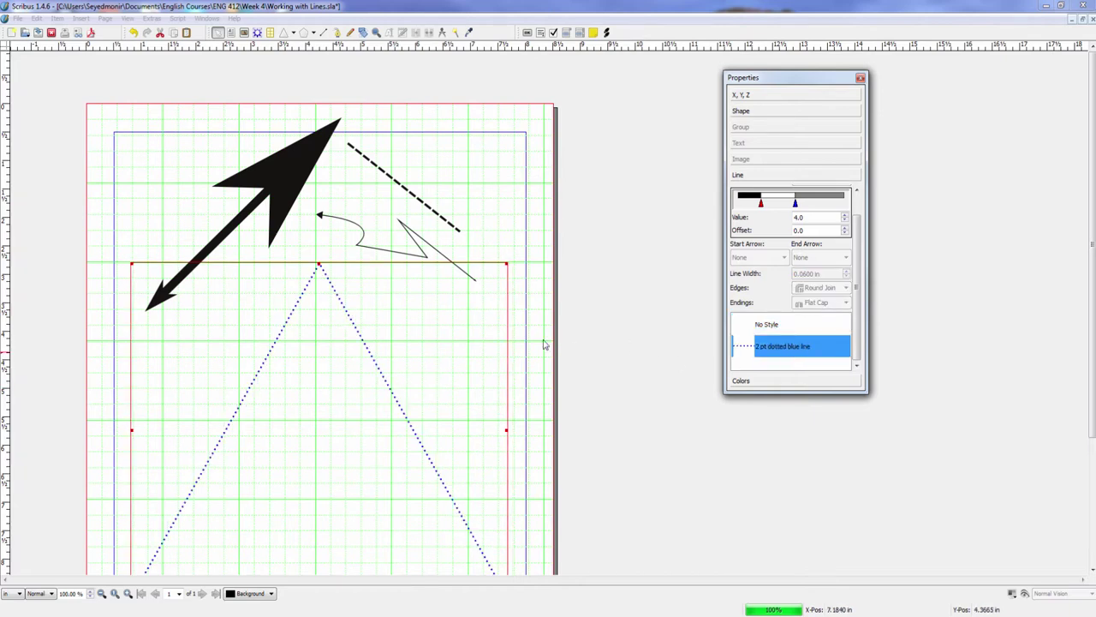
left_click(516, 247)
scroll(423, 378, "down", 1)
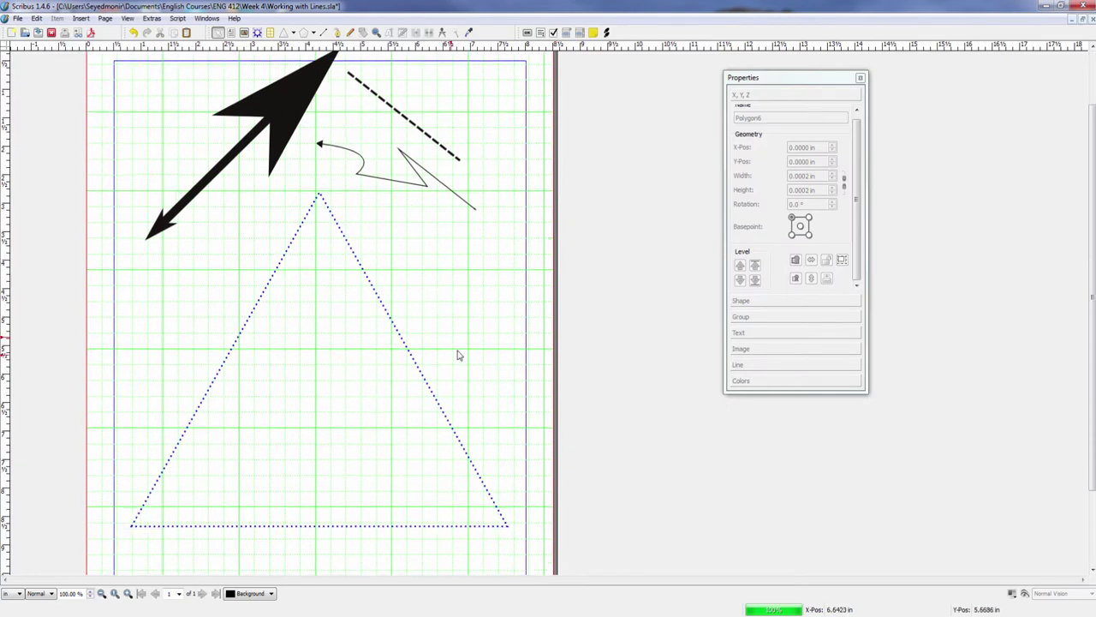